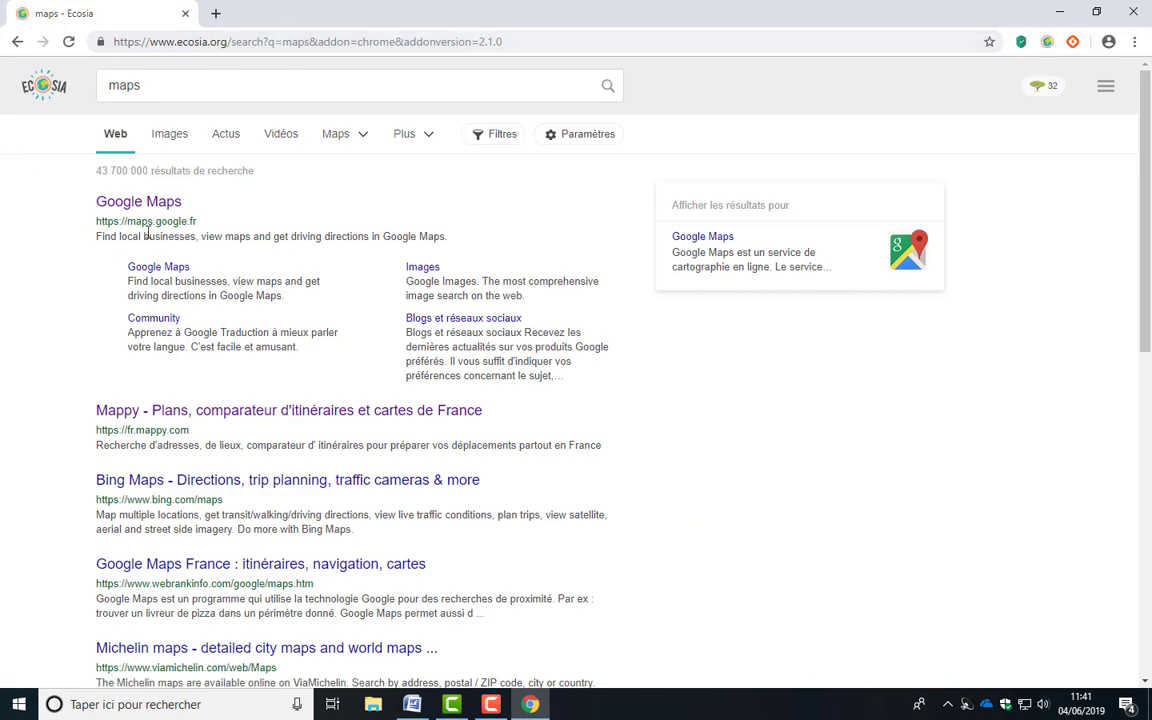
Open Google Maps from the search results and search for "centre victorh" to locate the Centre Commercial Victor Hugo in Valence
{"action": "left_click", "coordinate": [160, 205]}
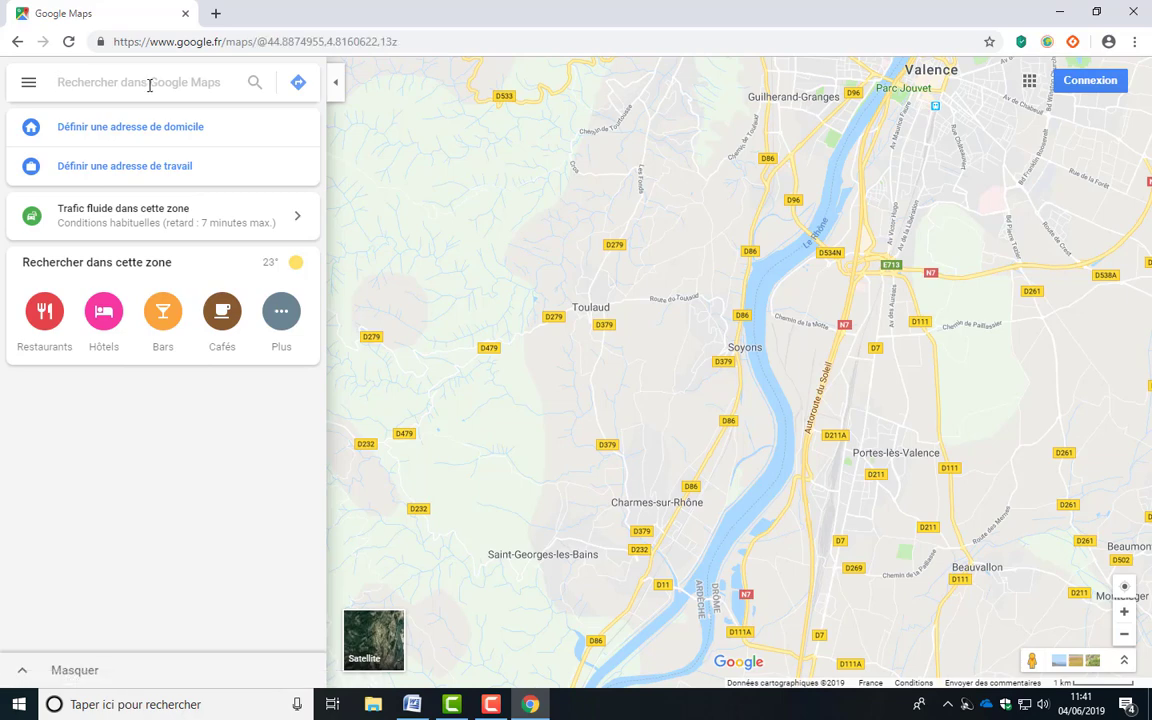
{"action": "type", "text": "centre"}
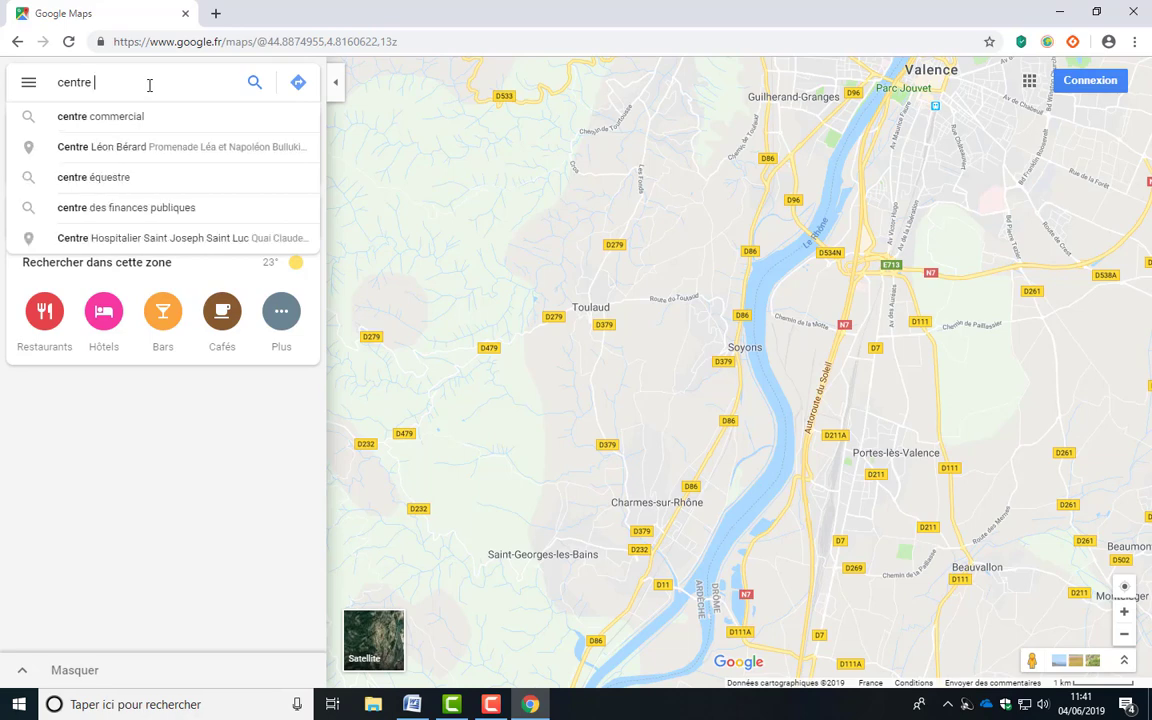
{"action": "type", "text": " victorh"}
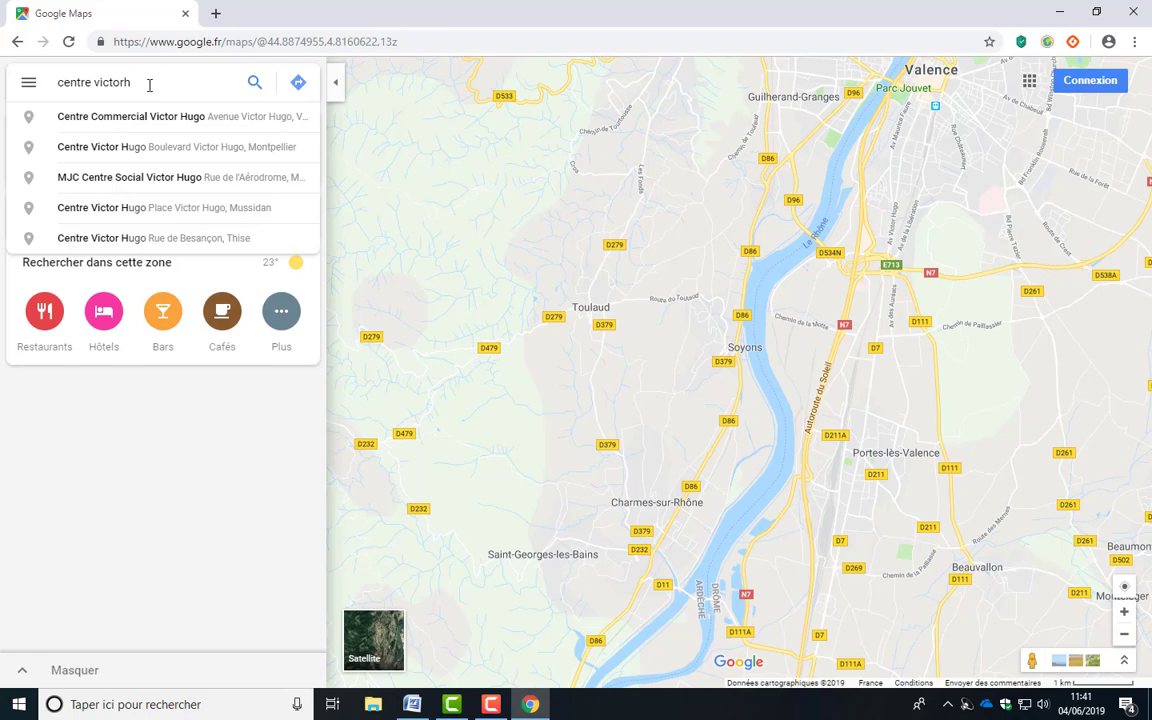
{"action": "key", "text": "Return"}
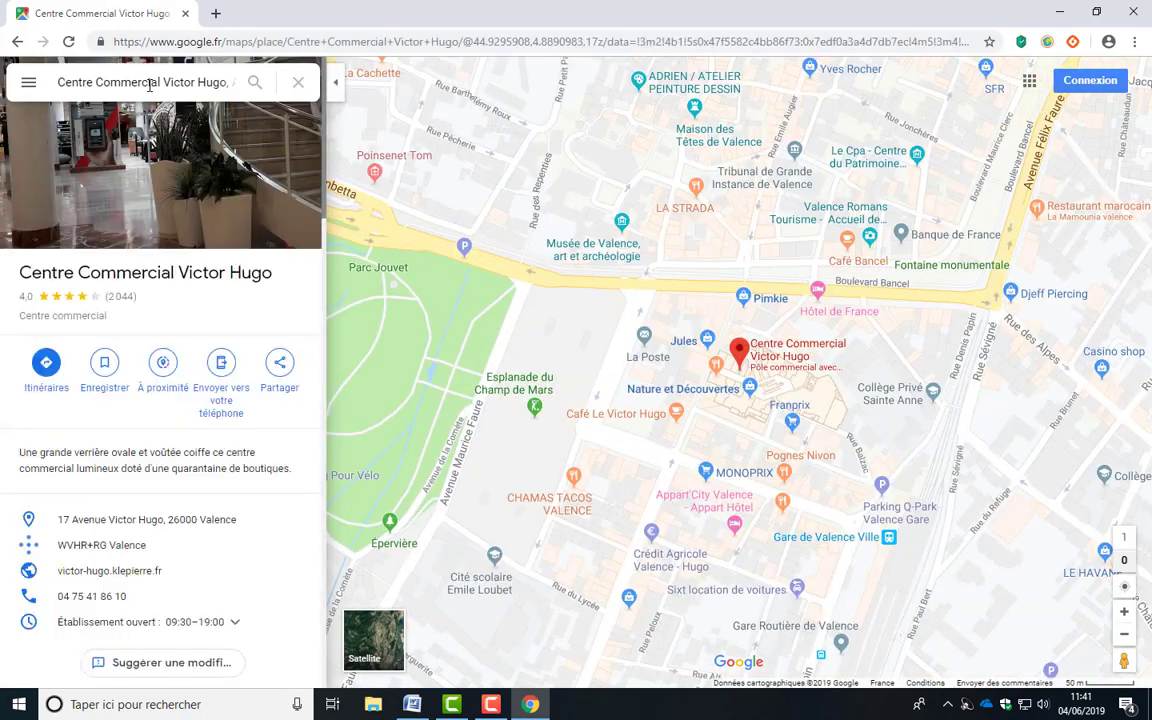
Hide the place details and frame the map on the wide region around Valence, keeping the Centre Commercial Victor Hugo marker near the middle
{"action": "left_click", "coordinate": [336, 91]}
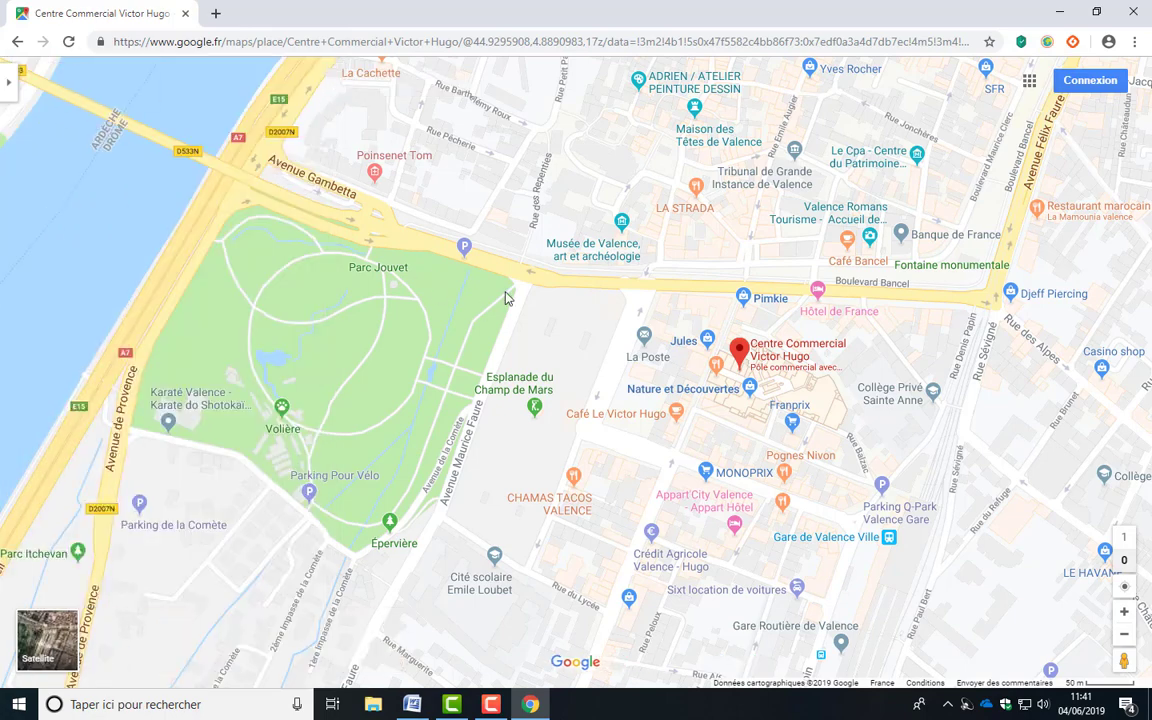
{"action": "scroll", "coordinate": [505, 282], "scroll_direction": "down", "scroll_amount": 3}
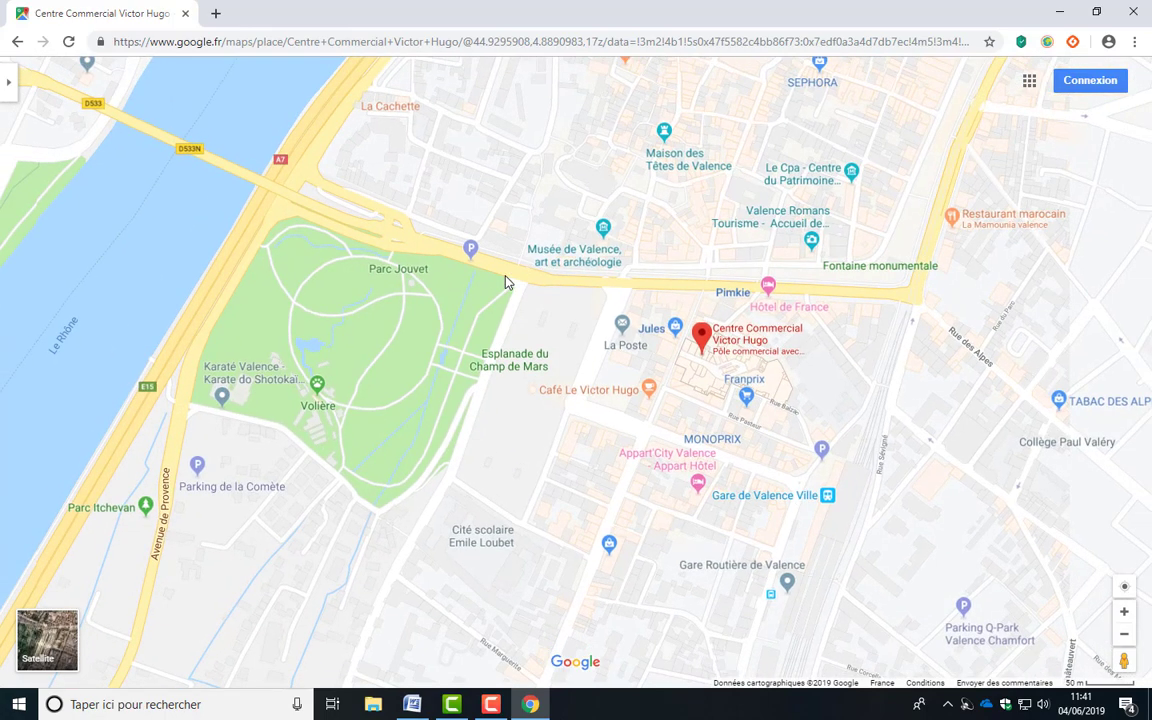
{"action": "scroll", "coordinate": [505, 282], "scroll_direction": "down", "scroll_amount": 4}
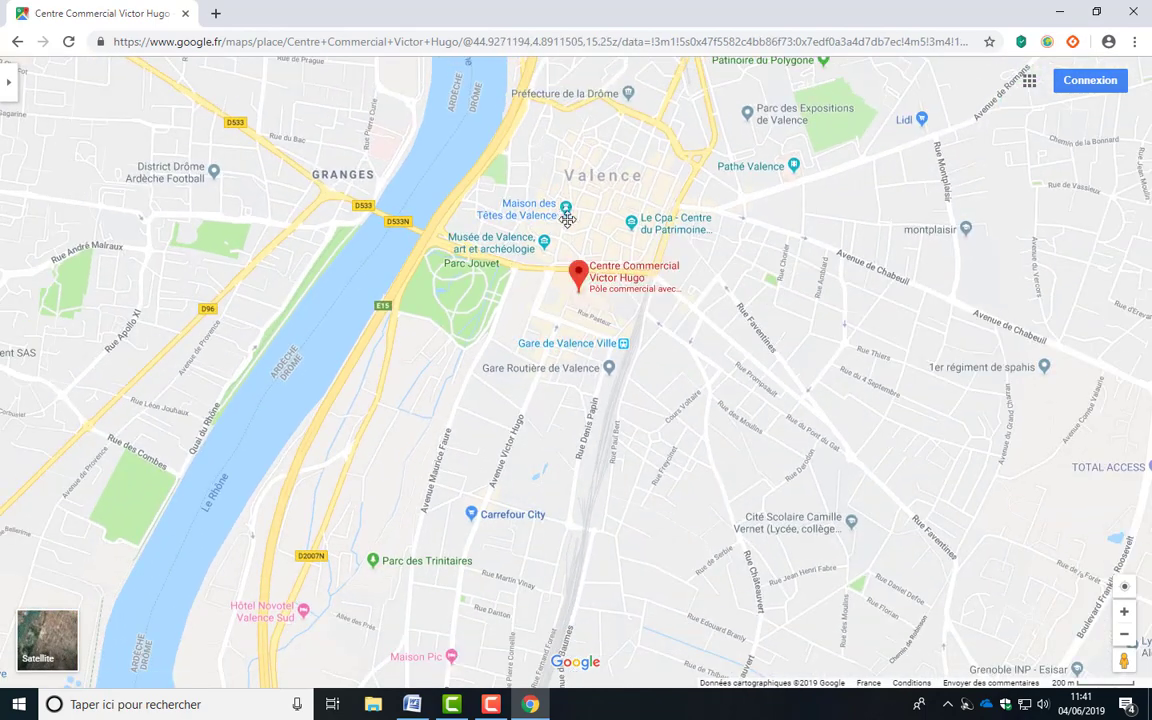
{"action": "left_click_drag", "start_coordinate": [563, 207], "coordinate": [588, 271]}
{"action": "scroll", "coordinate": [588, 271], "scroll_direction": "down", "scroll_amount": 3}
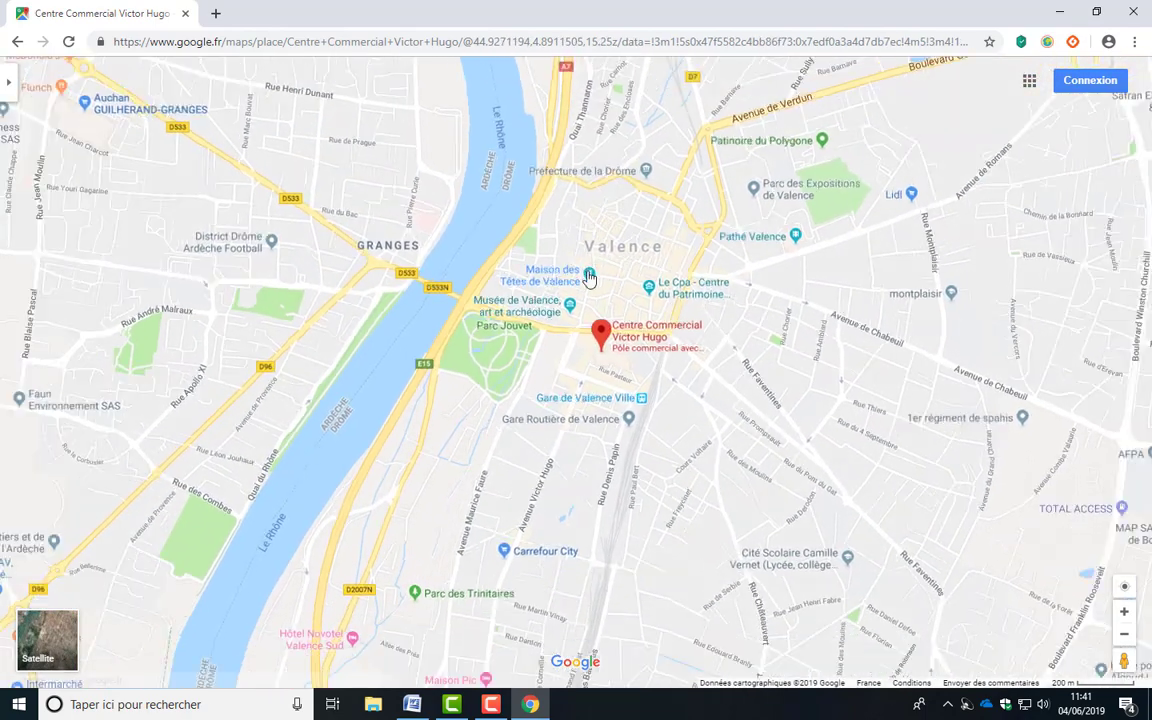
{"action": "scroll", "coordinate": [625, 222], "scroll_direction": "down", "scroll_amount": 3}
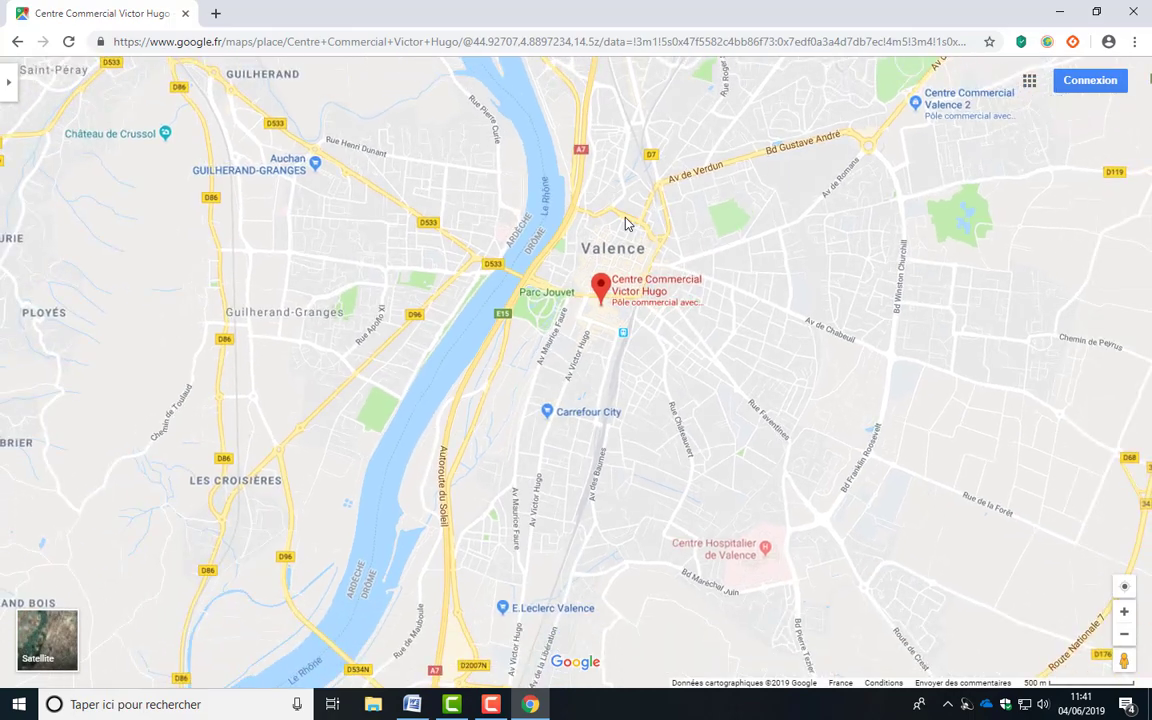
{"action": "scroll", "coordinate": [625, 222], "scroll_direction": "down", "scroll_amount": 1}
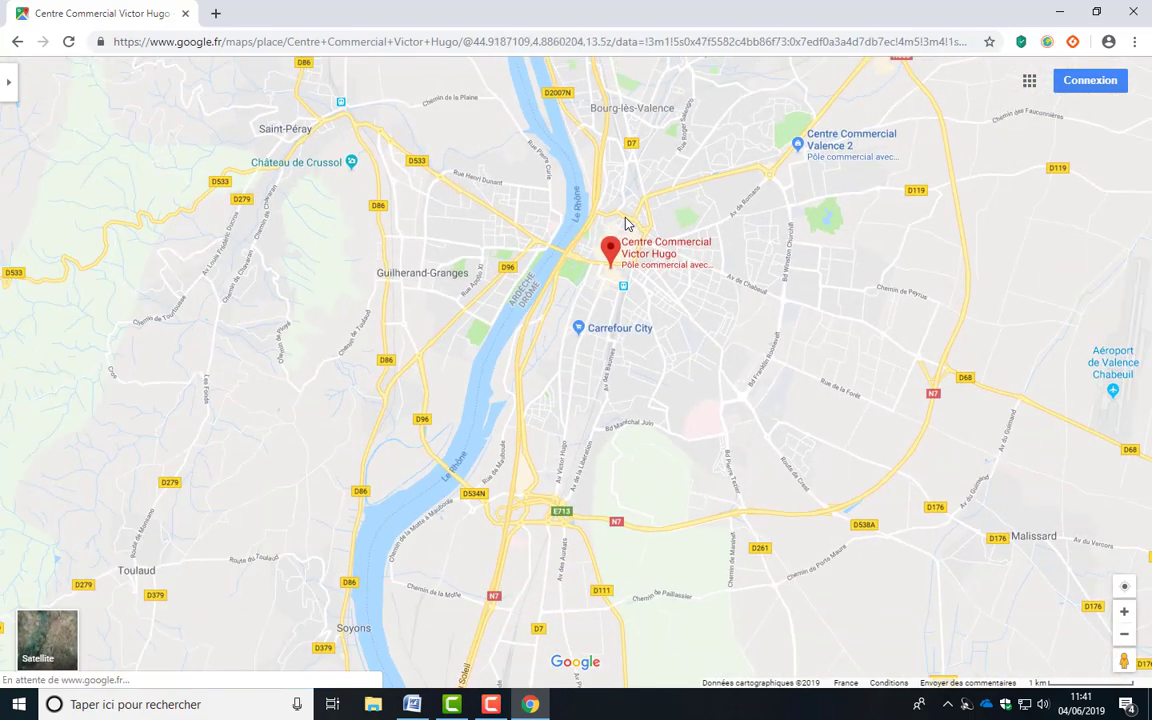
{"action": "left_click_drag", "start_coordinate": [626, 222], "coordinate": [640, 278]}
{"action": "scroll", "coordinate": [639, 278], "scroll_direction": "down", "scroll_amount": 3}
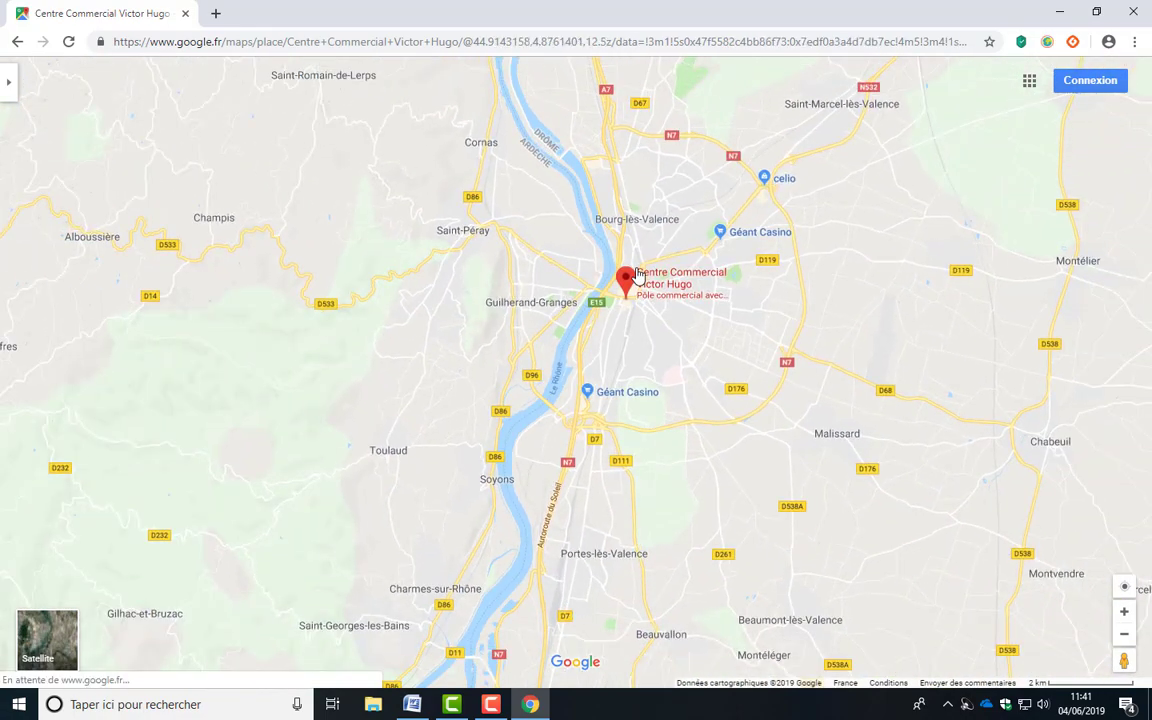
{"action": "mouse_move", "coordinate": [636, 274]}
{"action": "scroll", "coordinate": [630, 235], "scroll_direction": "down", "scroll_amount": 1}
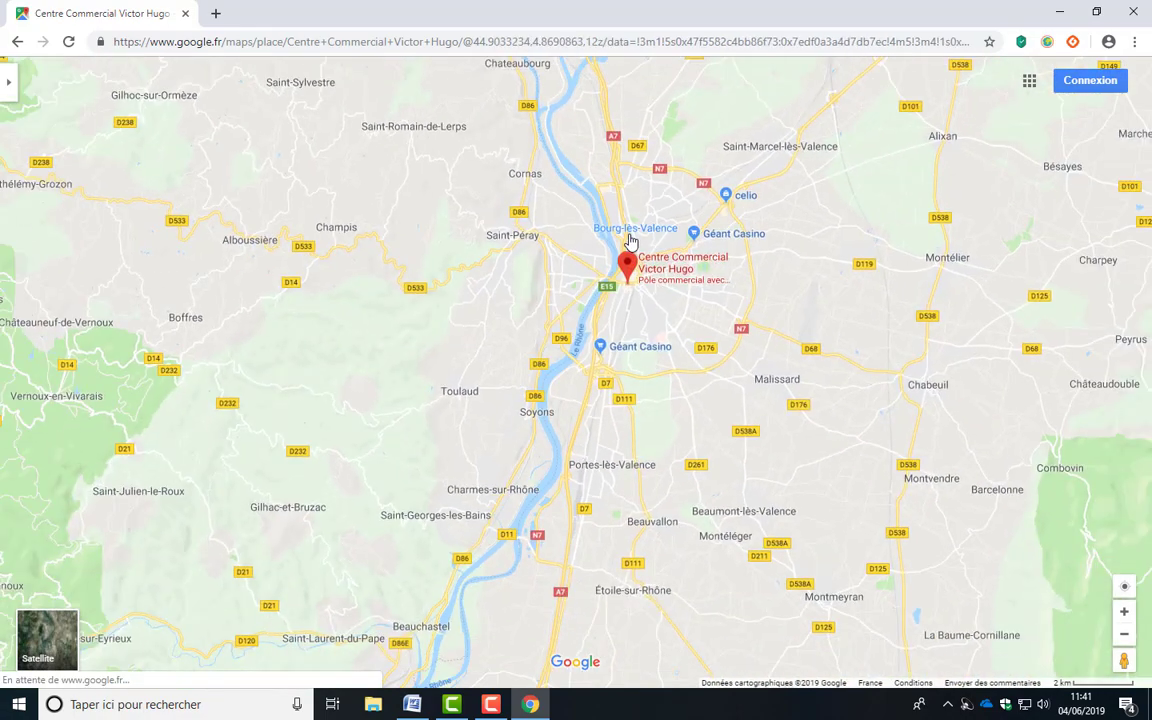
{"action": "scroll", "coordinate": [628, 220], "scroll_direction": "down", "scroll_amount": 1}
{"action": "scroll", "coordinate": [628, 217], "scroll_direction": "down", "scroll_amount": 1}
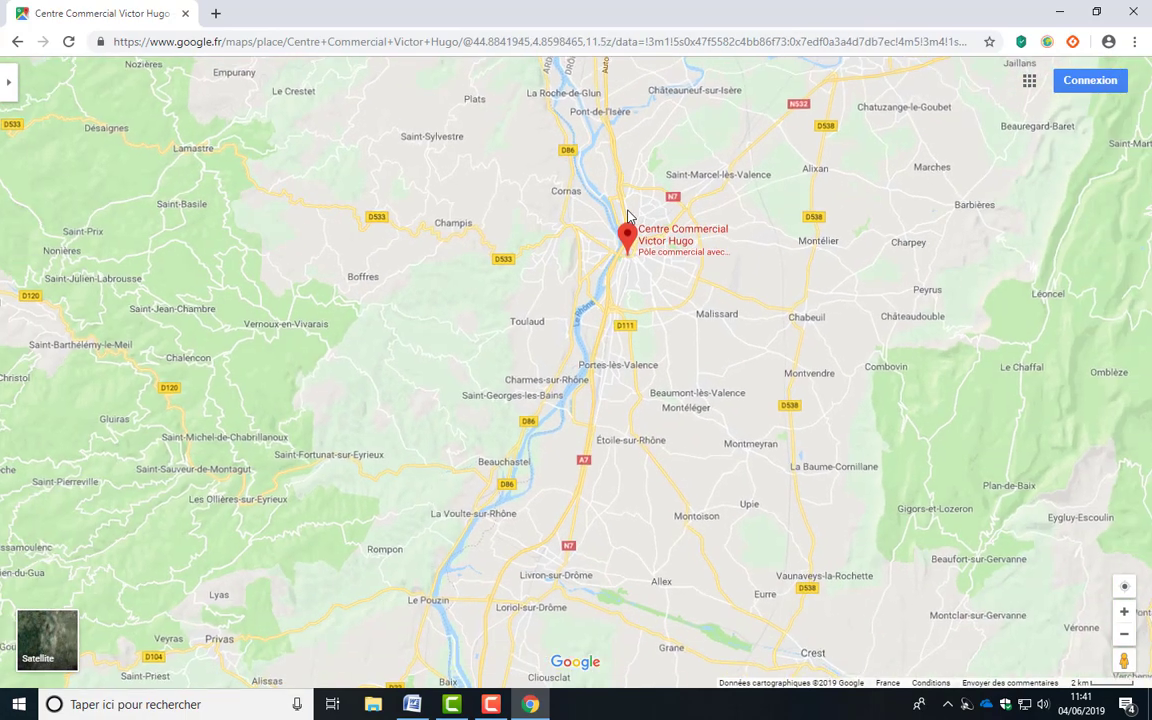
{"action": "scroll", "coordinate": [628, 217], "scroll_direction": "down", "scroll_amount": 2}
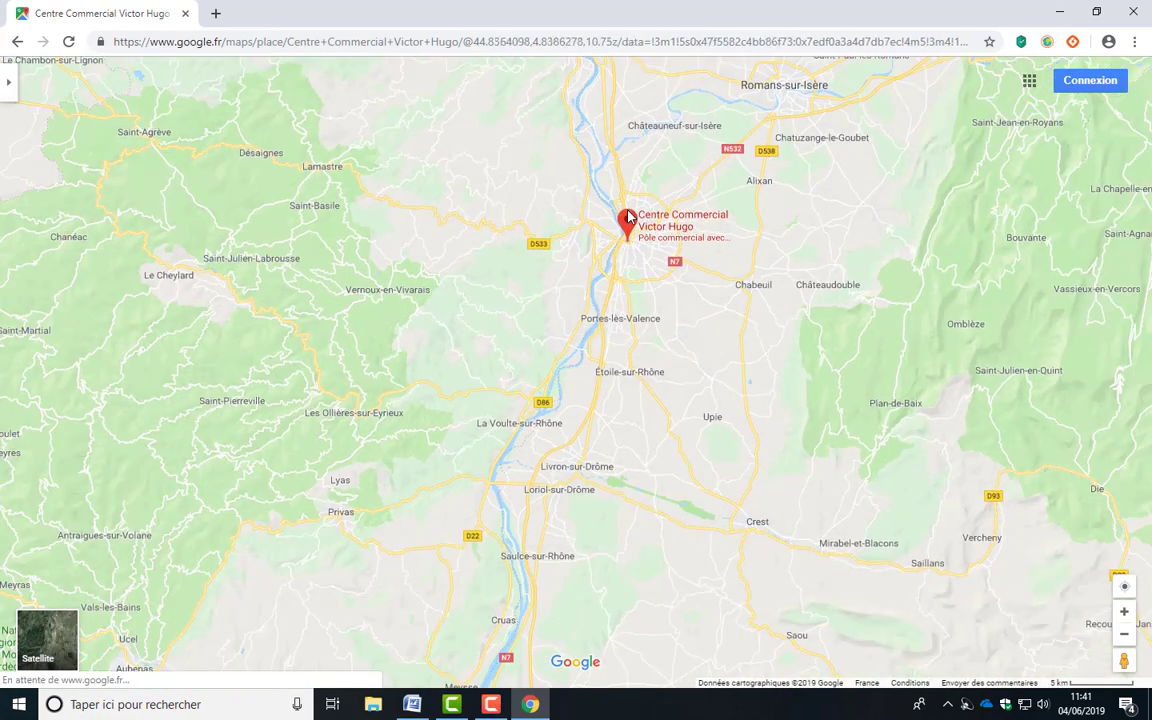
{"action": "scroll", "coordinate": [628, 217], "scroll_direction": "down", "scroll_amount": 1}
{"action": "left_click_drag", "start_coordinate": [609, 190], "coordinate": [610, 302]}
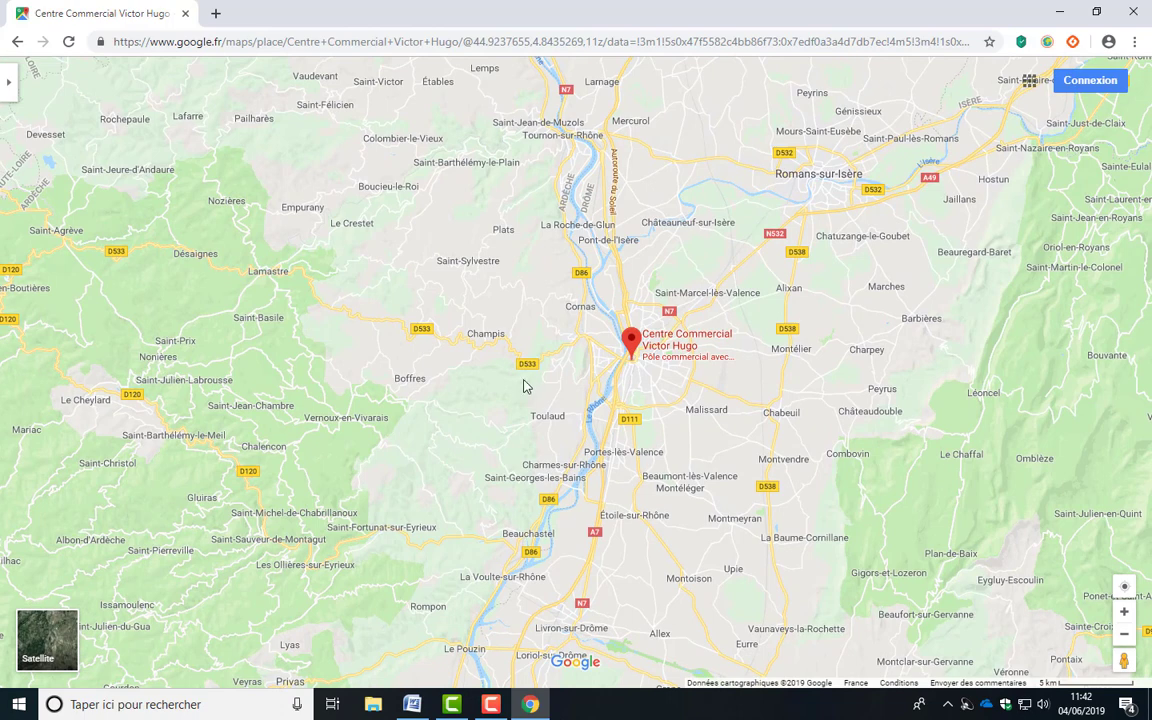
Open Outil Capture d'écran and set its mode to Capture rectangulaire, leaving the pending capture
{"action": "left_click", "coordinate": [249, 706]}
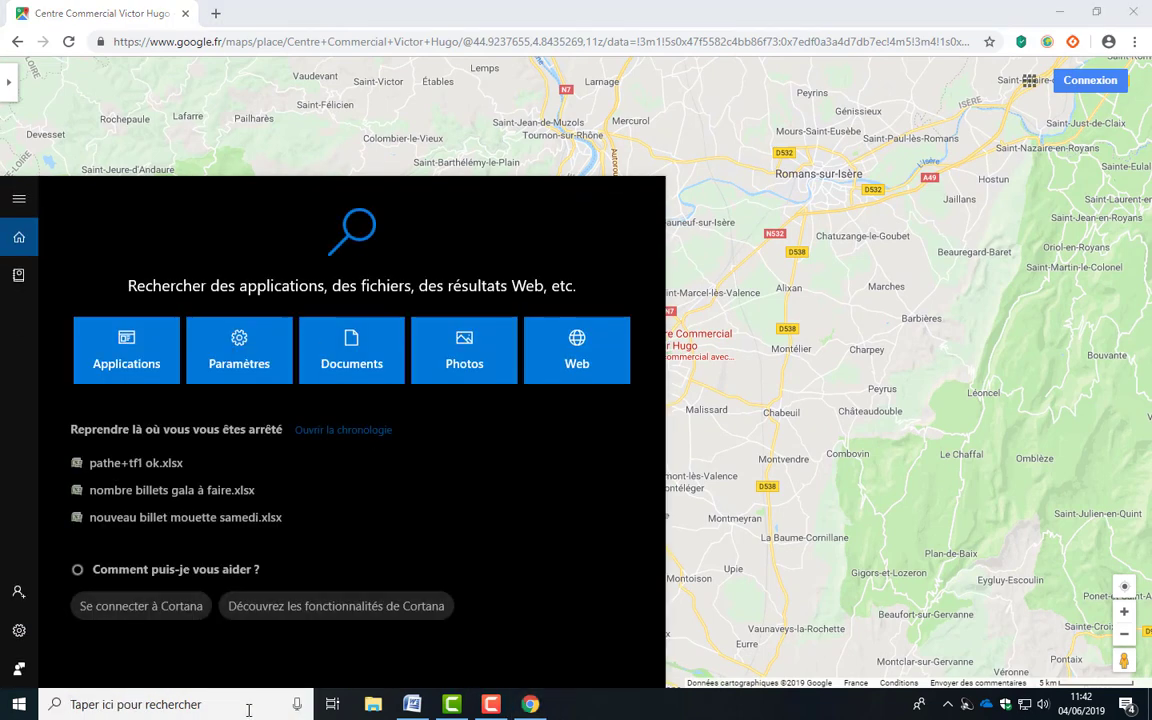
{"action": "type", "text": "cap"}
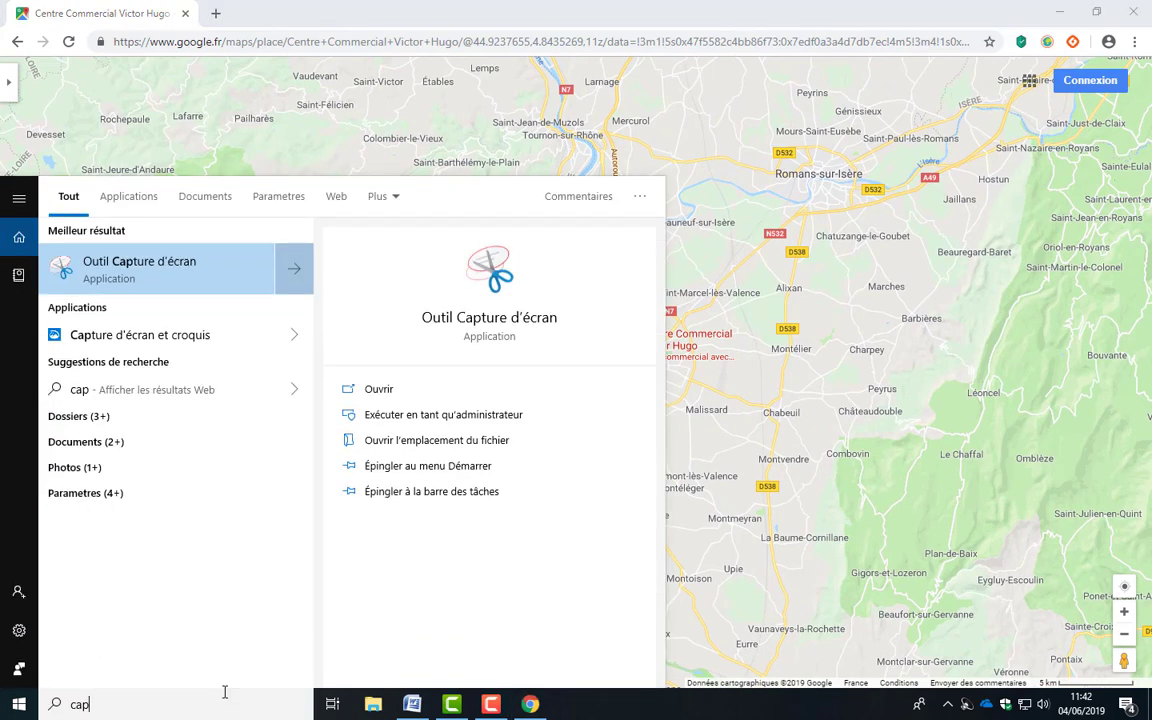
{"action": "left_click", "coordinate": [145, 268]}
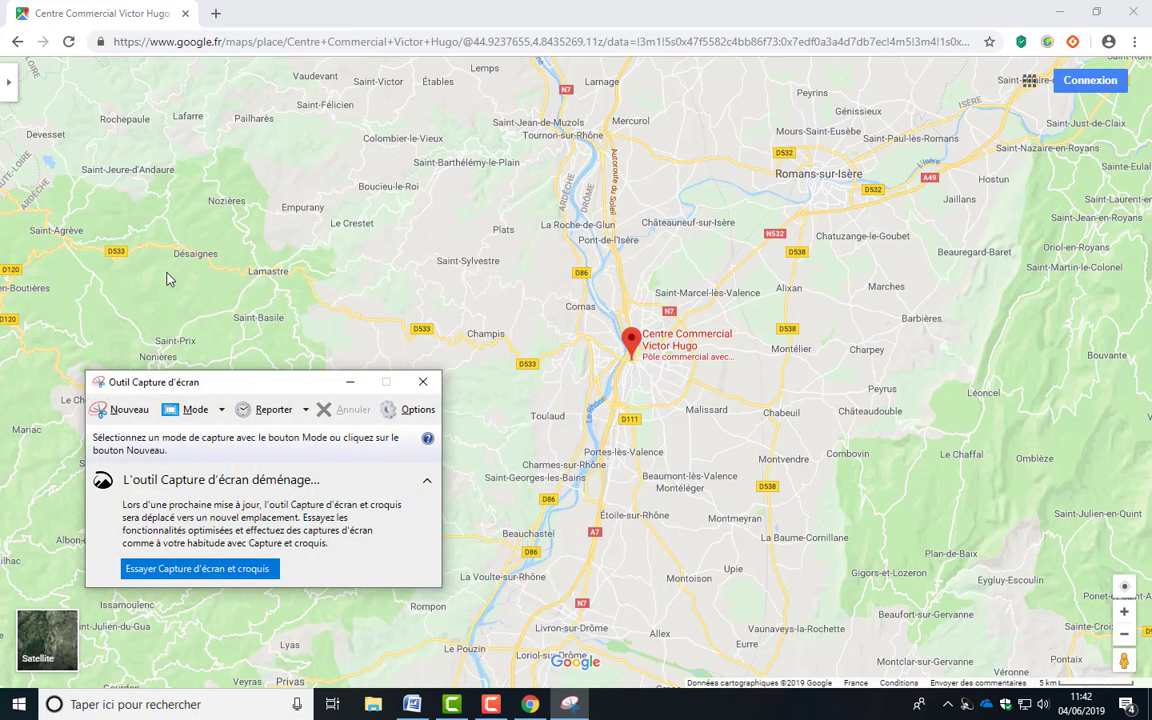
{"action": "left_click", "coordinate": [220, 416]}
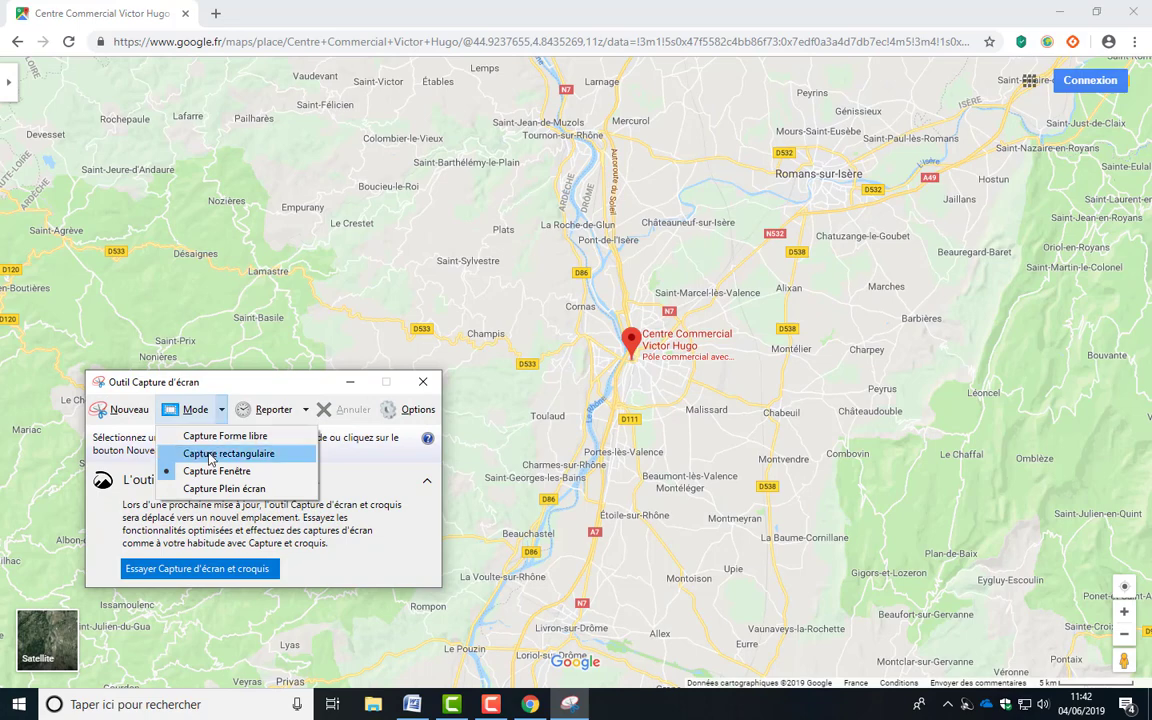
{"action": "left_click", "coordinate": [229, 455]}
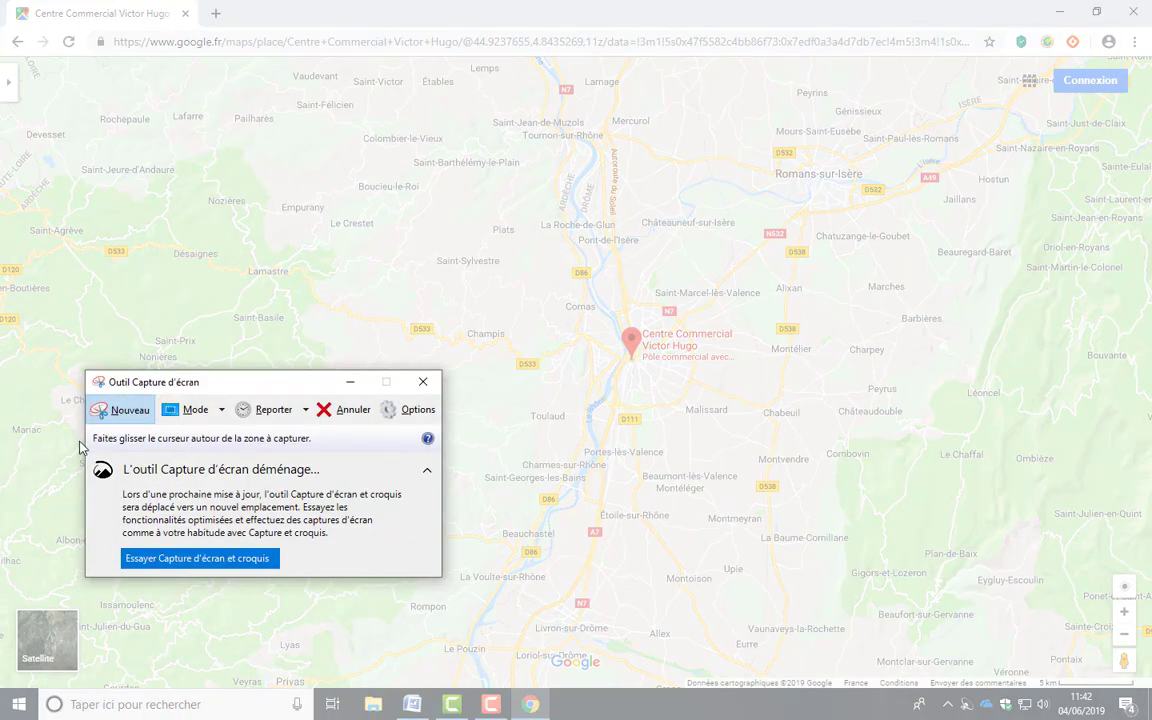
{"action": "key", "text": "Escape"}
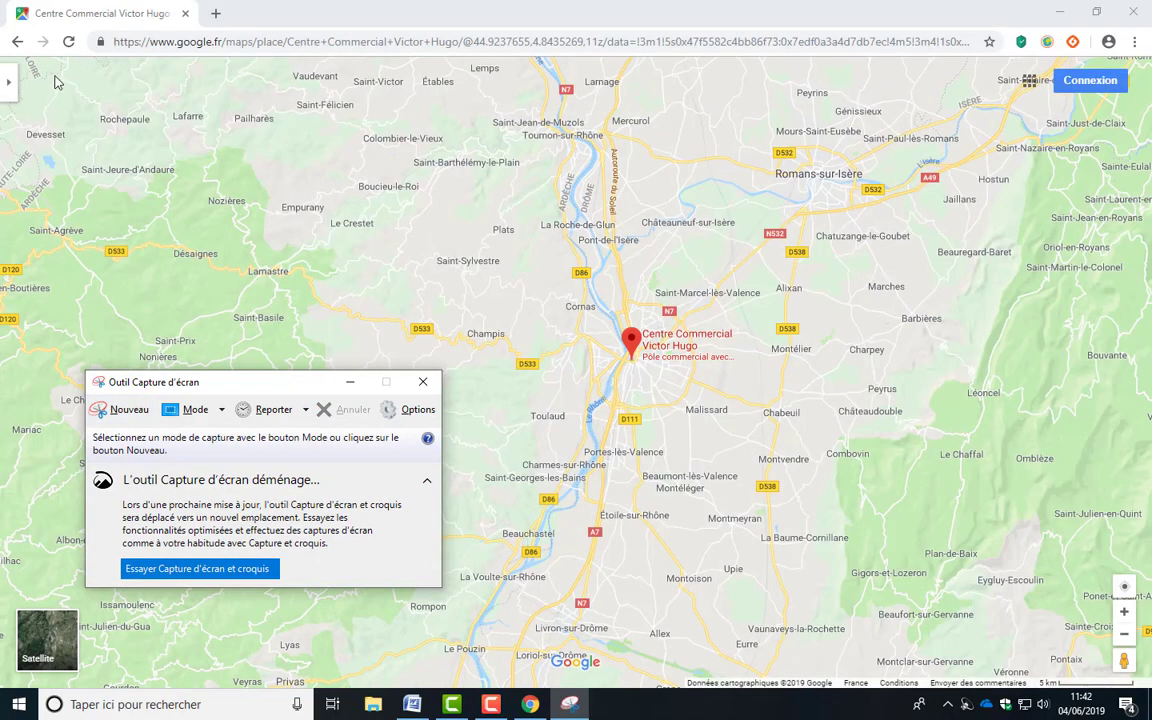
Shift the map slightly down and to the right, and take a new rectangular capture covering nearly the whole map area
{"action": "left_click_drag", "start_coordinate": [57, 82], "coordinate": [123, 126]}
{"action": "left_click", "coordinate": [570, 704]}
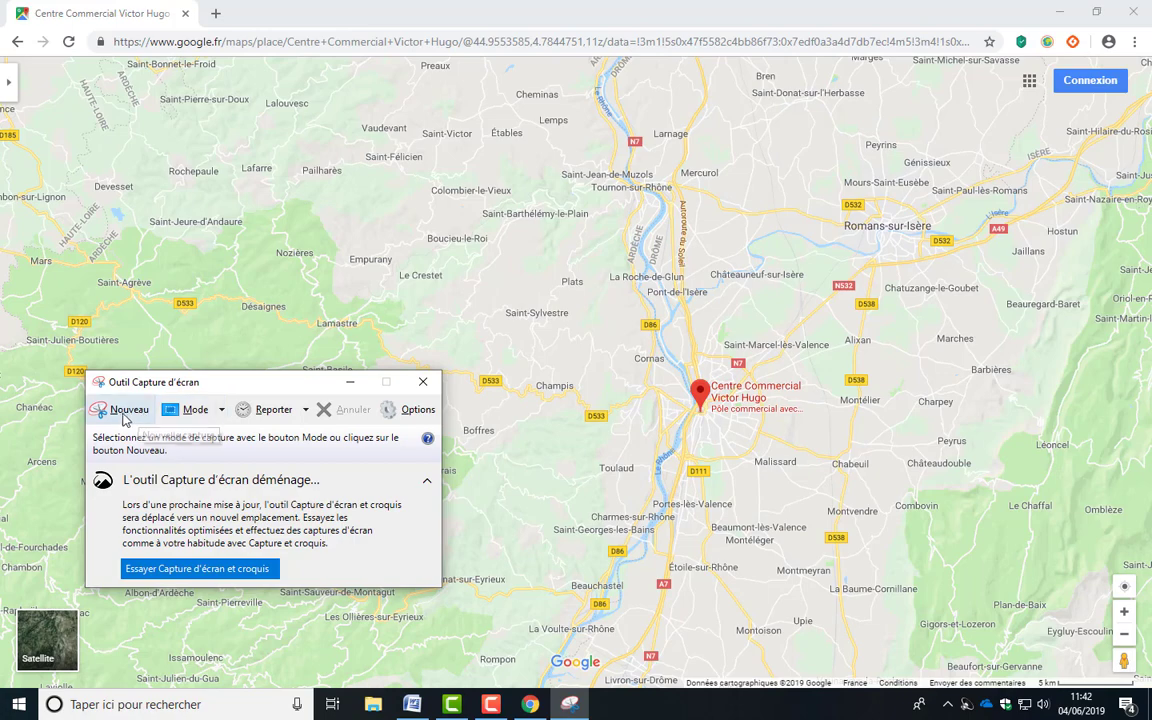
{"action": "left_click", "coordinate": [120, 409]}
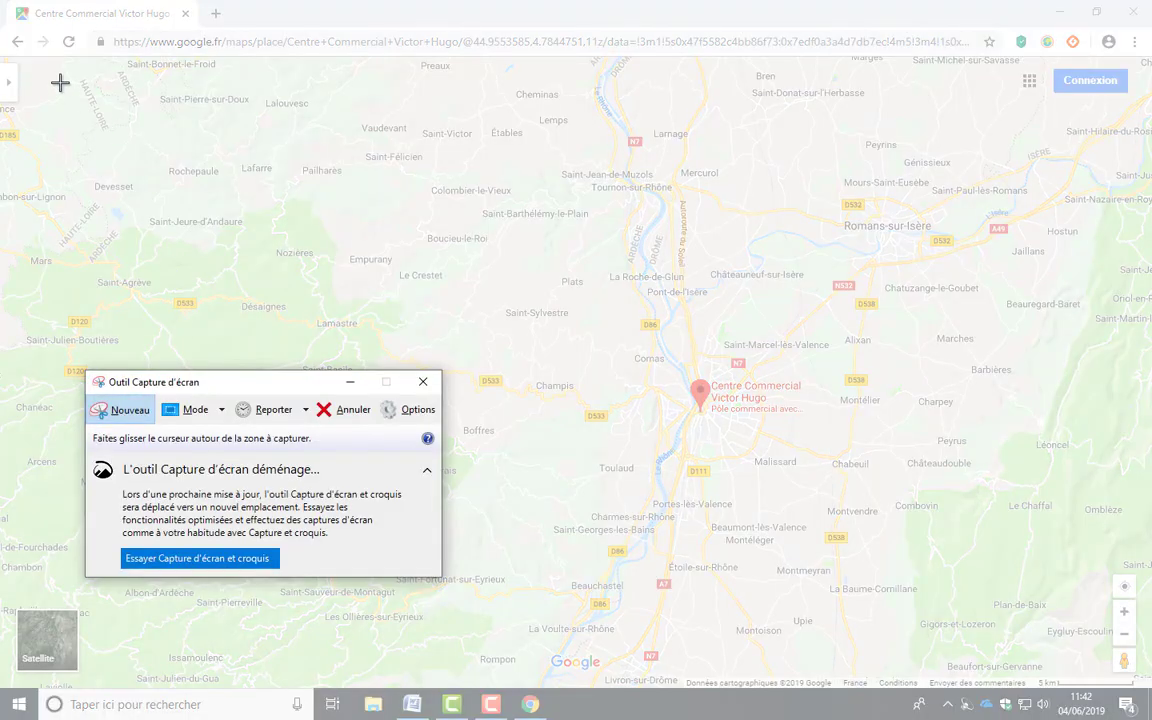
{"action": "left_click_drag", "start_coordinate": [57, 80], "coordinate": [1146, 688]}
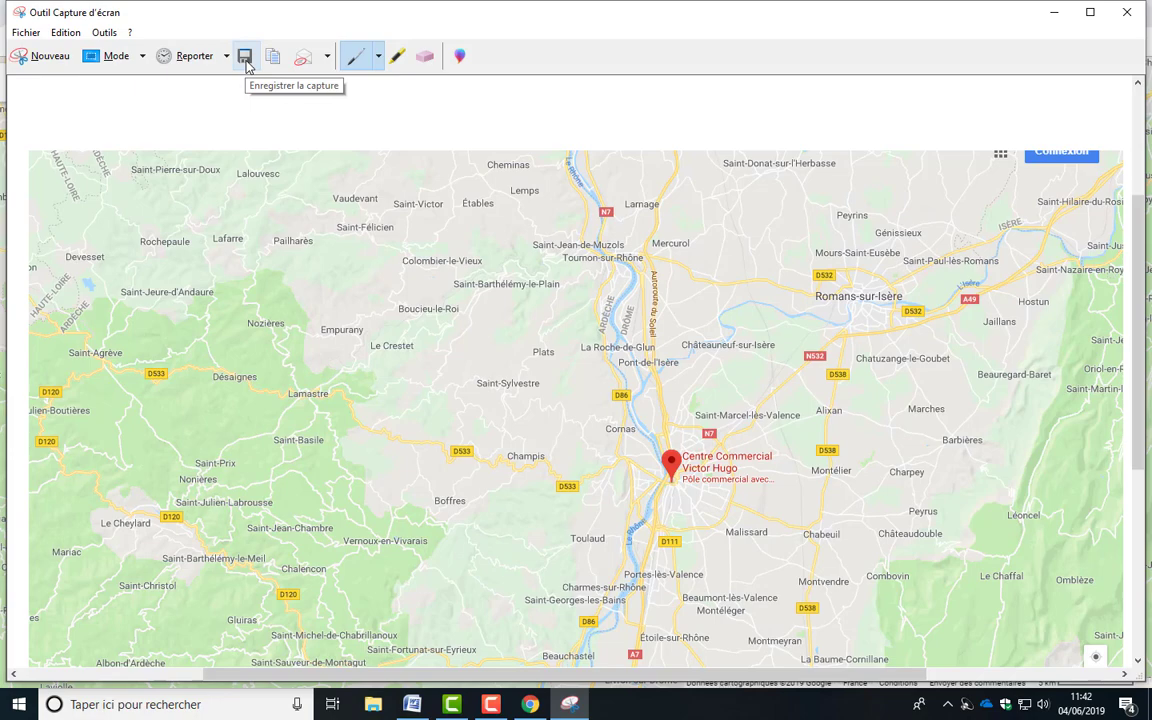
Copy the map capture and paste it into the blank Microsoft Word document
{"action": "right_click", "coordinate": [366, 300]}
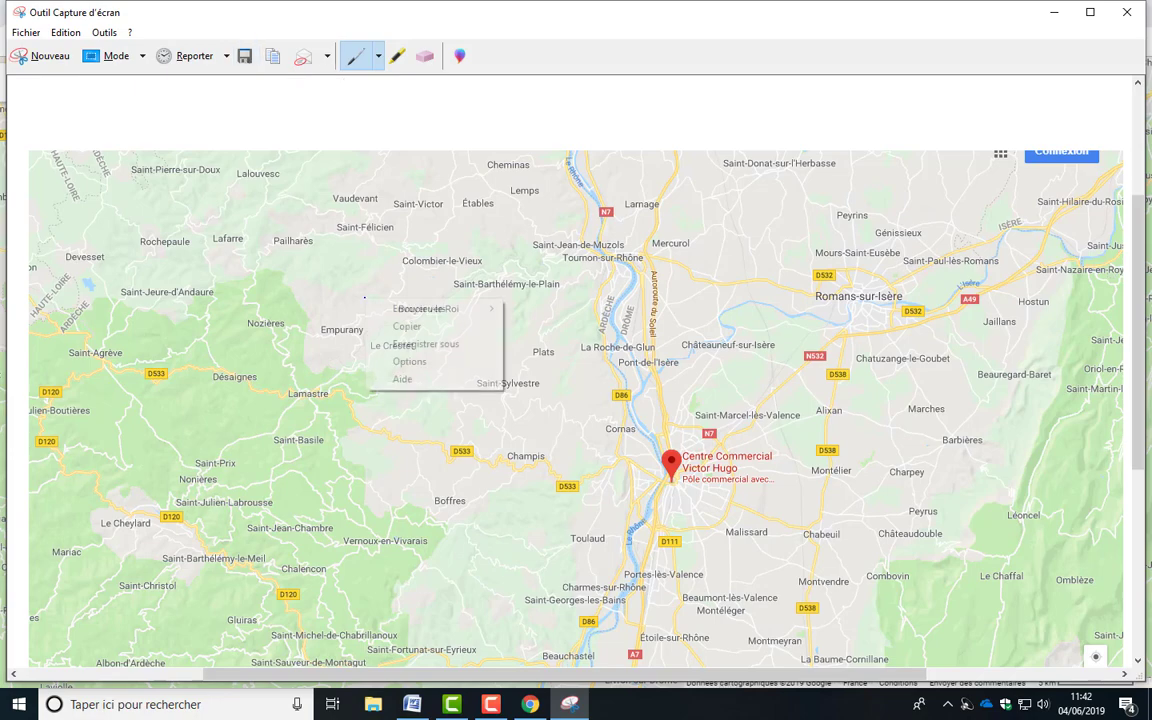
{"action": "left_click", "coordinate": [421, 330]}
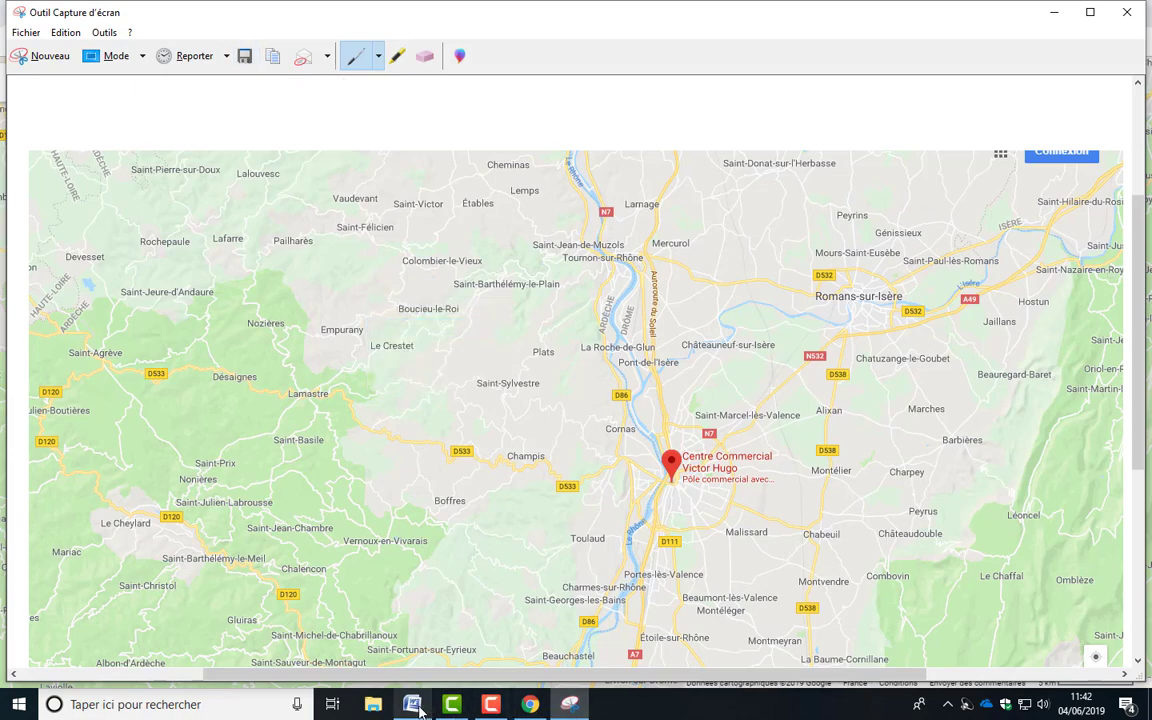
{"action": "left_click", "coordinate": [414, 705]}
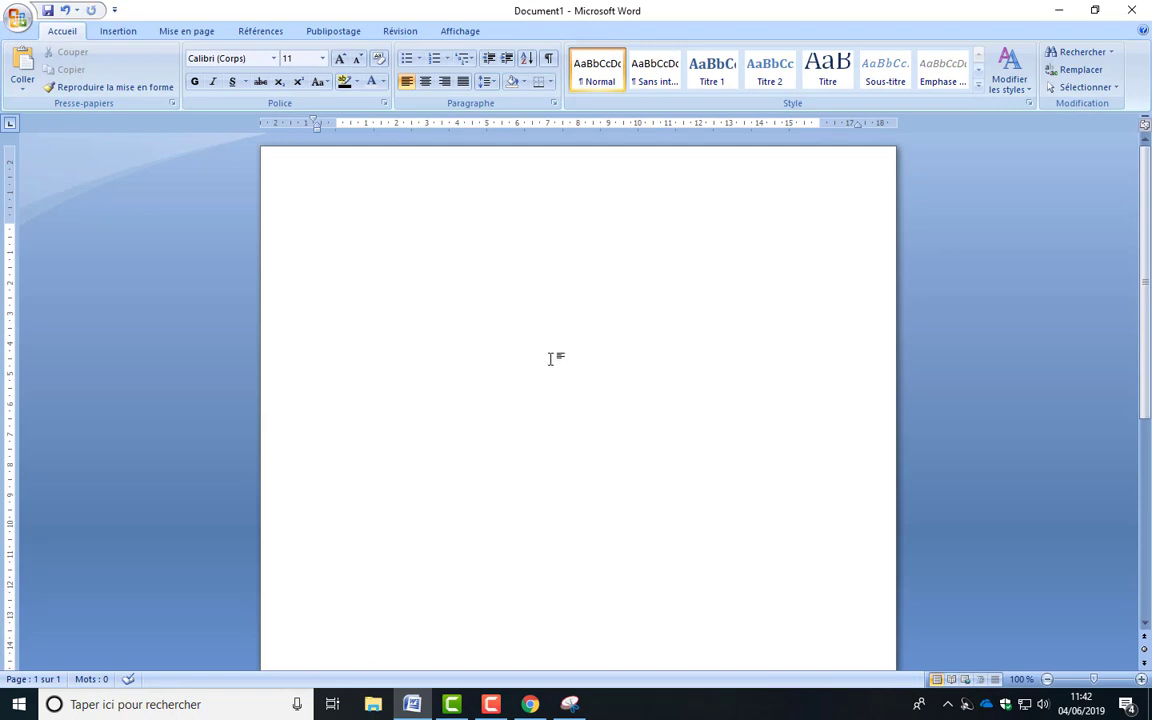
{"action": "key", "text": "ctrl+v"}
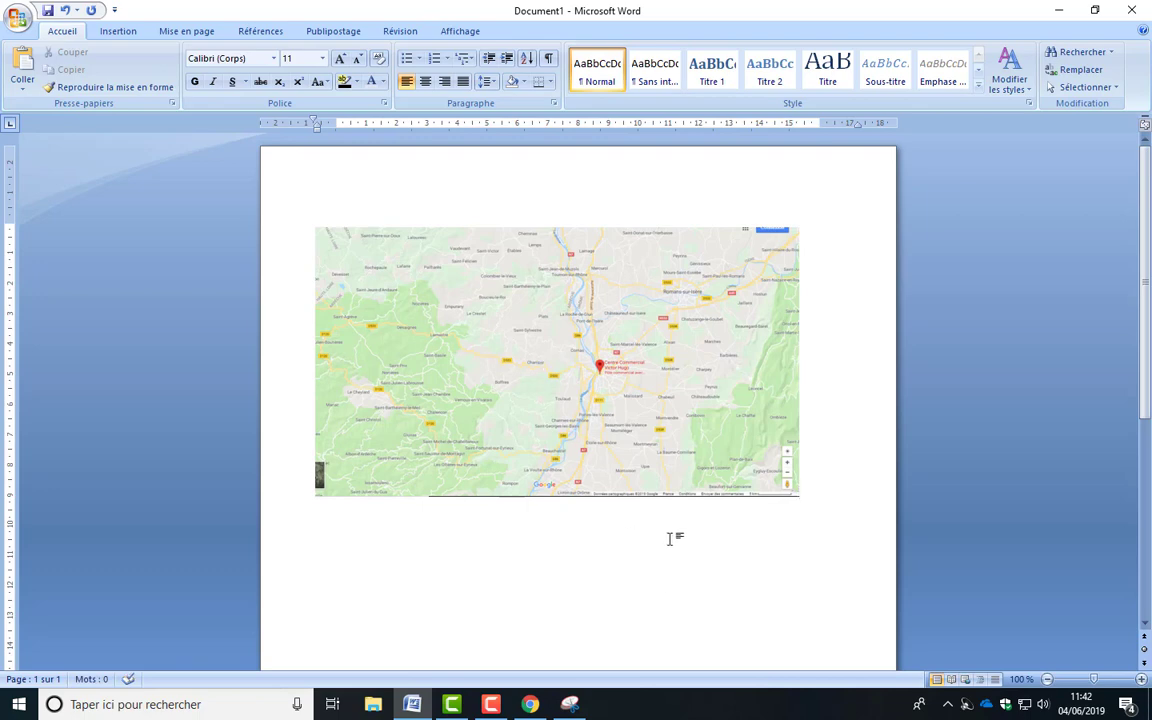
Enlarge the pasted map image to about 17.5 cm wide and 12 cm high, stretching its height and width
{"action": "left_click", "coordinate": [648, 458]}
{"action": "left_click_drag", "start_coordinate": [800, 497], "coordinate": [831, 514]}
{"action": "left_click_drag", "start_coordinate": [573, 514], "coordinate": [584, 594]}
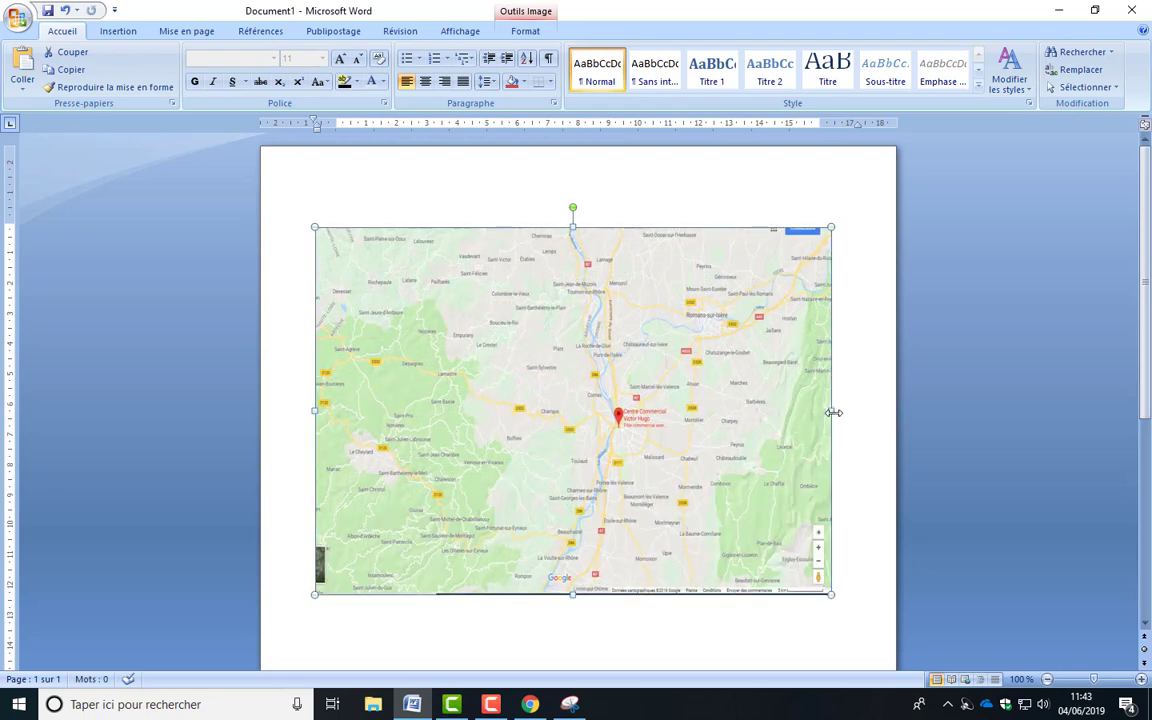
{"action": "left_click_drag", "start_coordinate": [840, 410], "coordinate": [852, 410]}
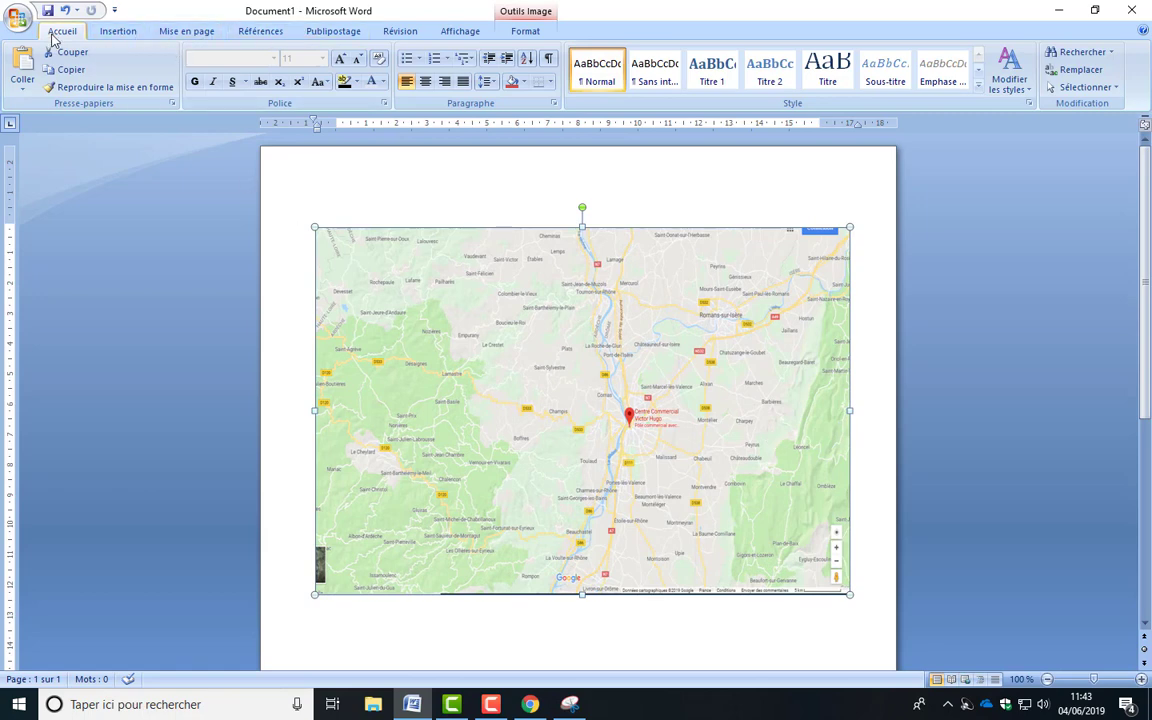
Change the document's page orientation to landscape
{"action": "left_click", "coordinate": [175, 35]}
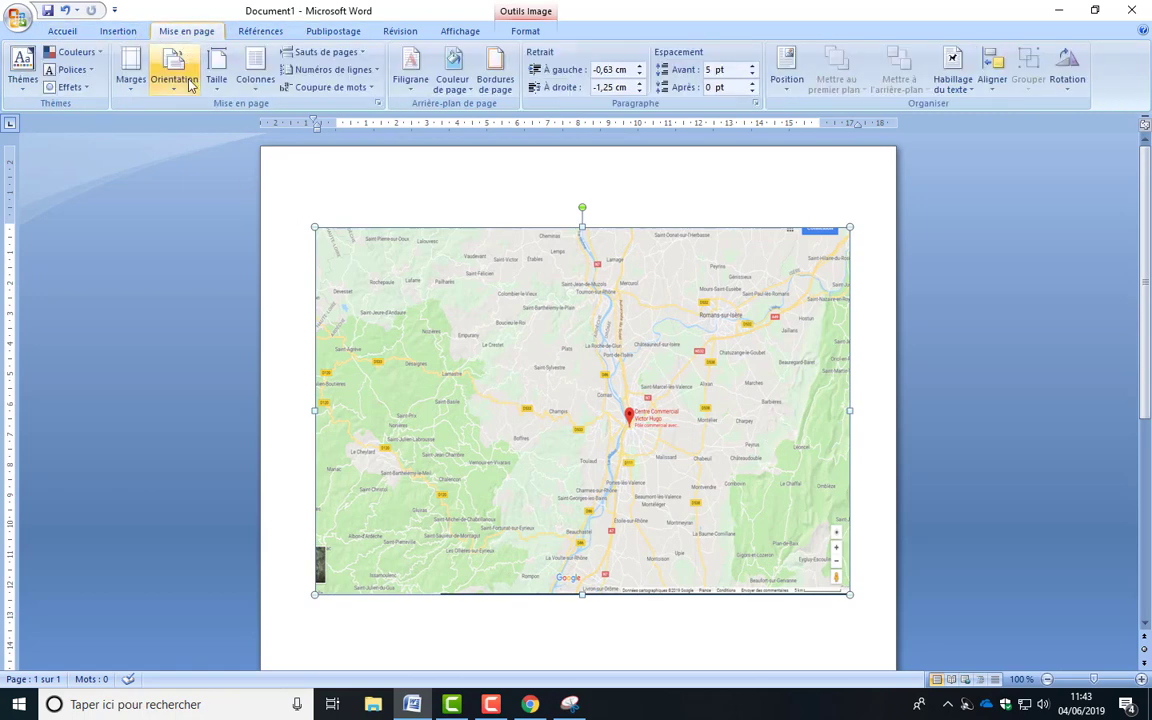
{"action": "left_click", "coordinate": [174, 74]}
{"action": "left_click", "coordinate": [200, 155]}
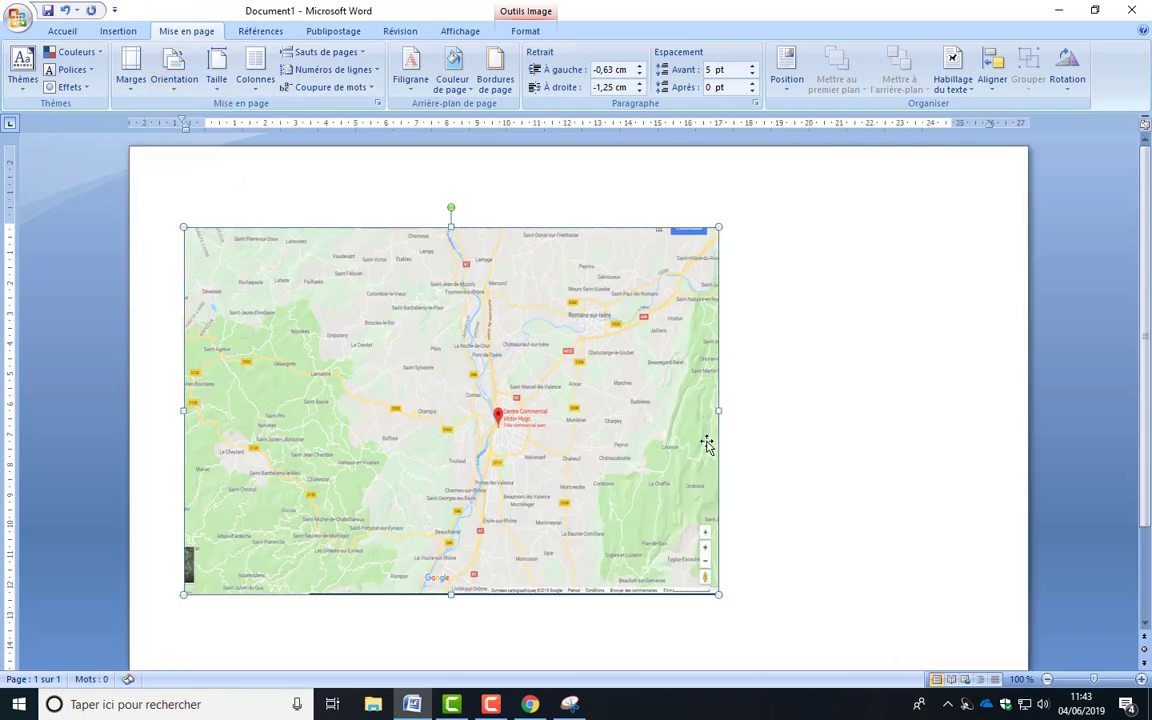
Enlarge the map image from its corners so that it fills most of the landscape page
{"action": "scroll", "coordinate": [725, 460], "scroll_direction": "down", "scroll_amount": 2}
{"action": "left_click_drag", "start_coordinate": [719, 479], "coordinate": [922, 558]}
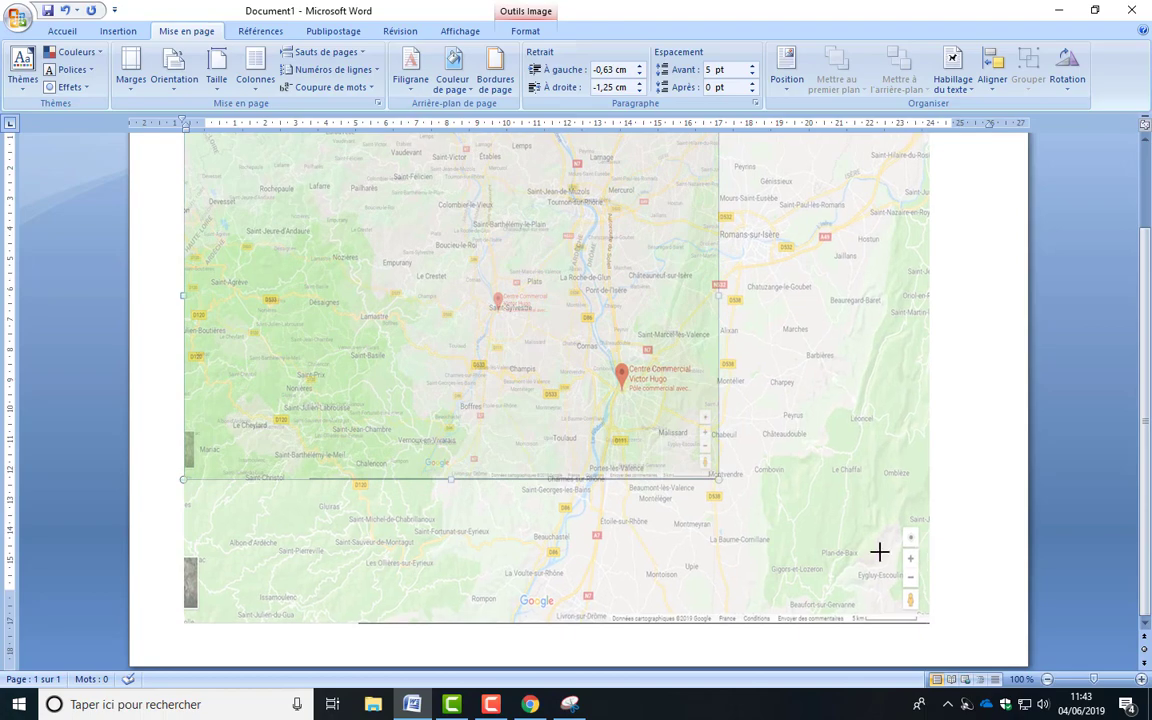
{"action": "scroll", "coordinate": [627, 394], "scroll_direction": "up", "scroll_amount": 2}
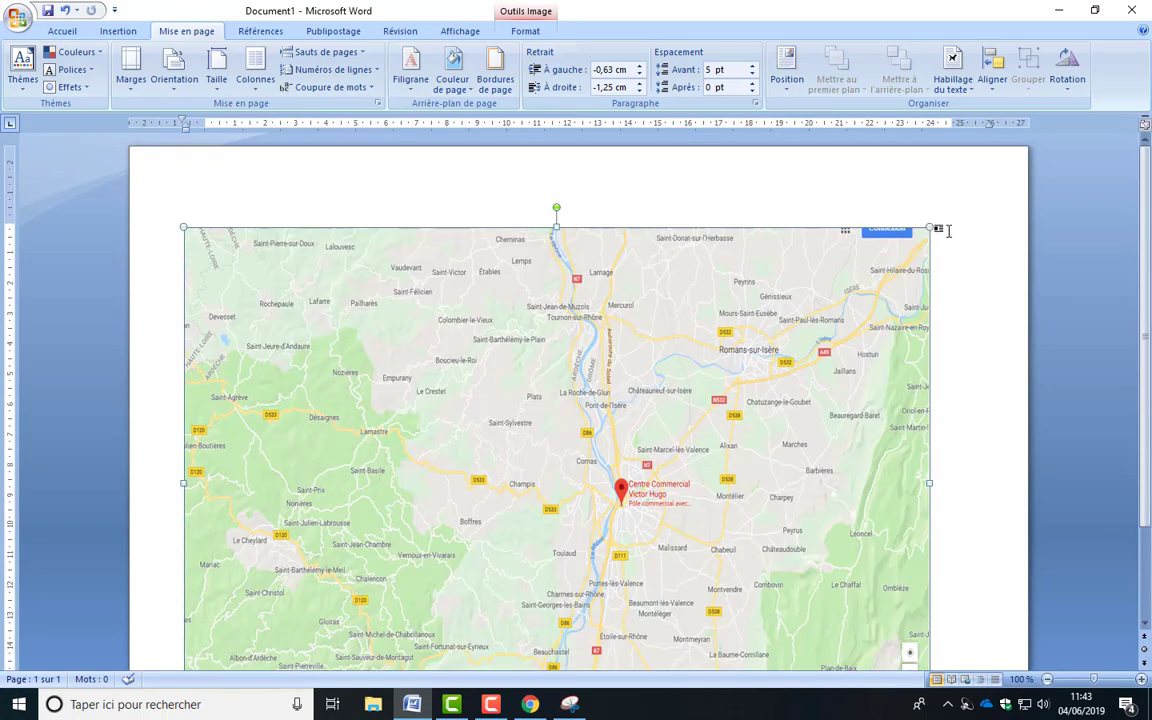
{"action": "left_click_drag", "start_coordinate": [932, 228], "coordinate": [967, 226]}
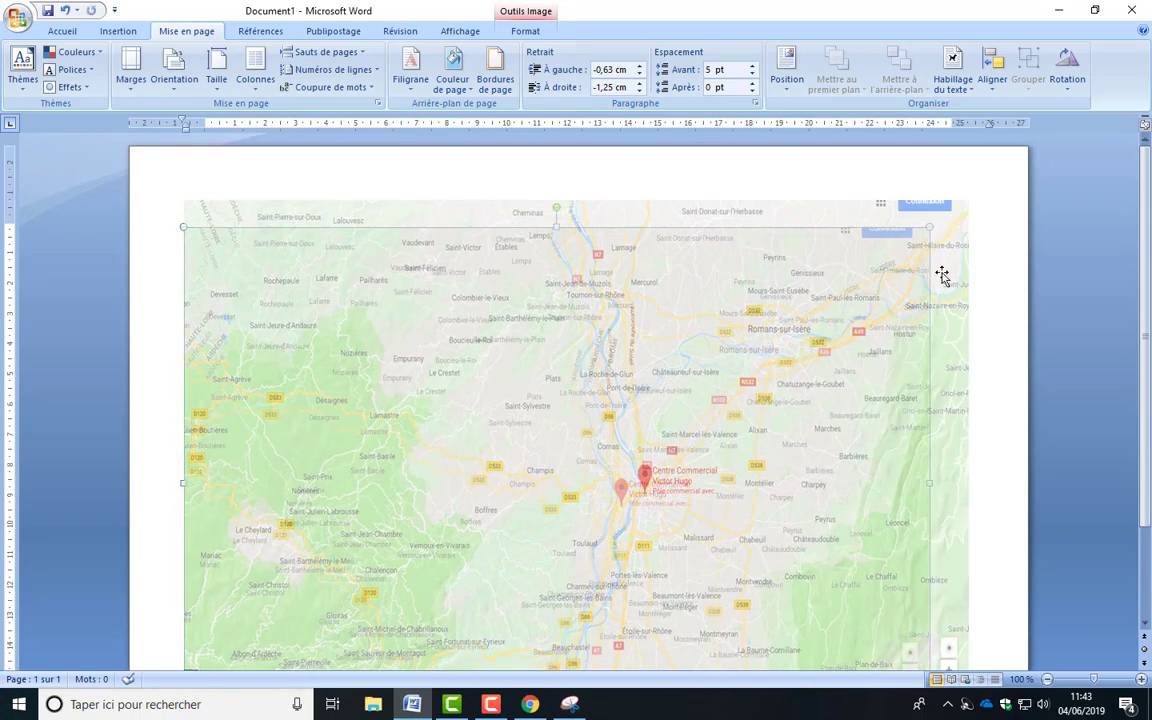
Draw an ellipse about 2.3 cm wide and 2 cm high over the Centre Commercial Victor Hugo marker on the map
{"action": "scroll", "coordinate": [802, 350], "scroll_direction": "down", "scroll_amount": 2}
{"action": "scroll", "coordinate": [799, 347], "scroll_direction": "up", "scroll_amount": 1}
{"action": "scroll", "coordinate": [799, 347], "scroll_direction": "down", "scroll_amount": 1}
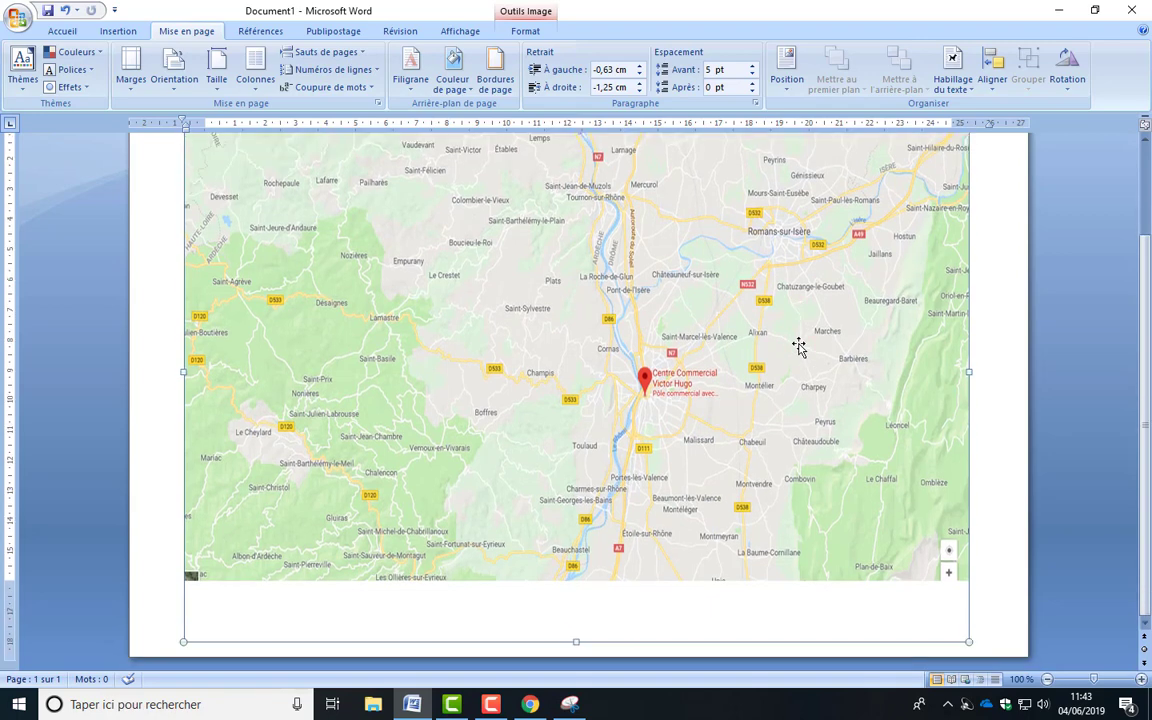
{"action": "scroll", "coordinate": [799, 347], "scroll_direction": "up", "scroll_amount": 2}
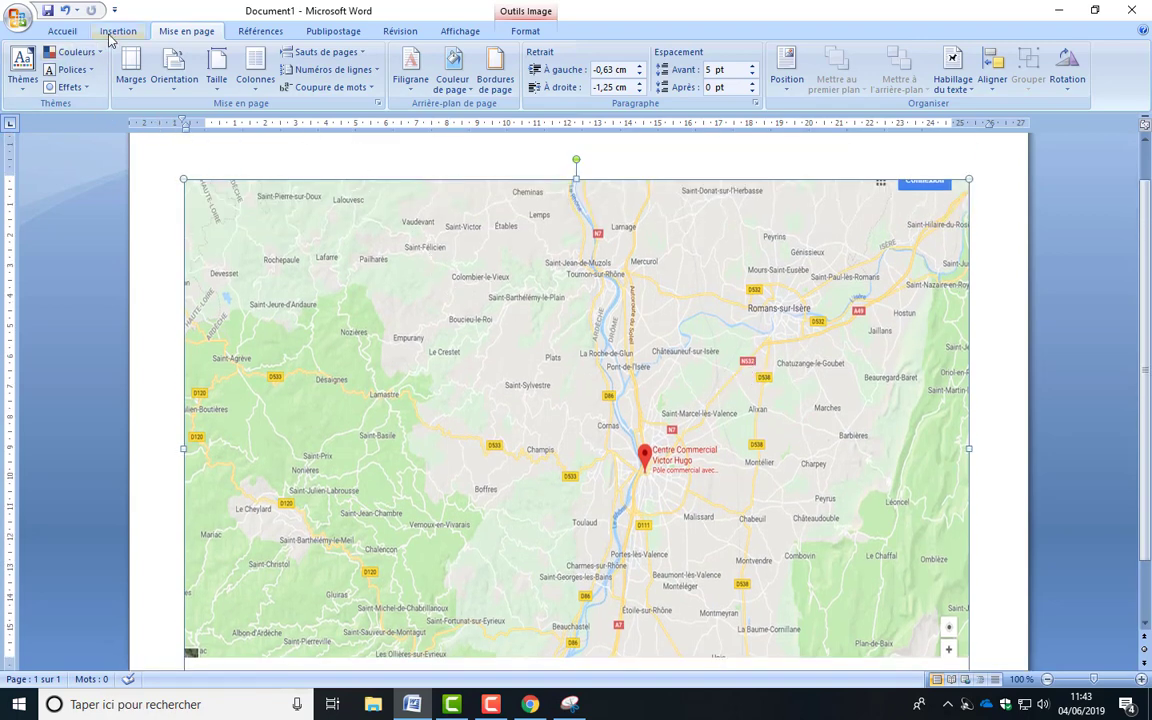
{"action": "left_click", "coordinate": [112, 33]}
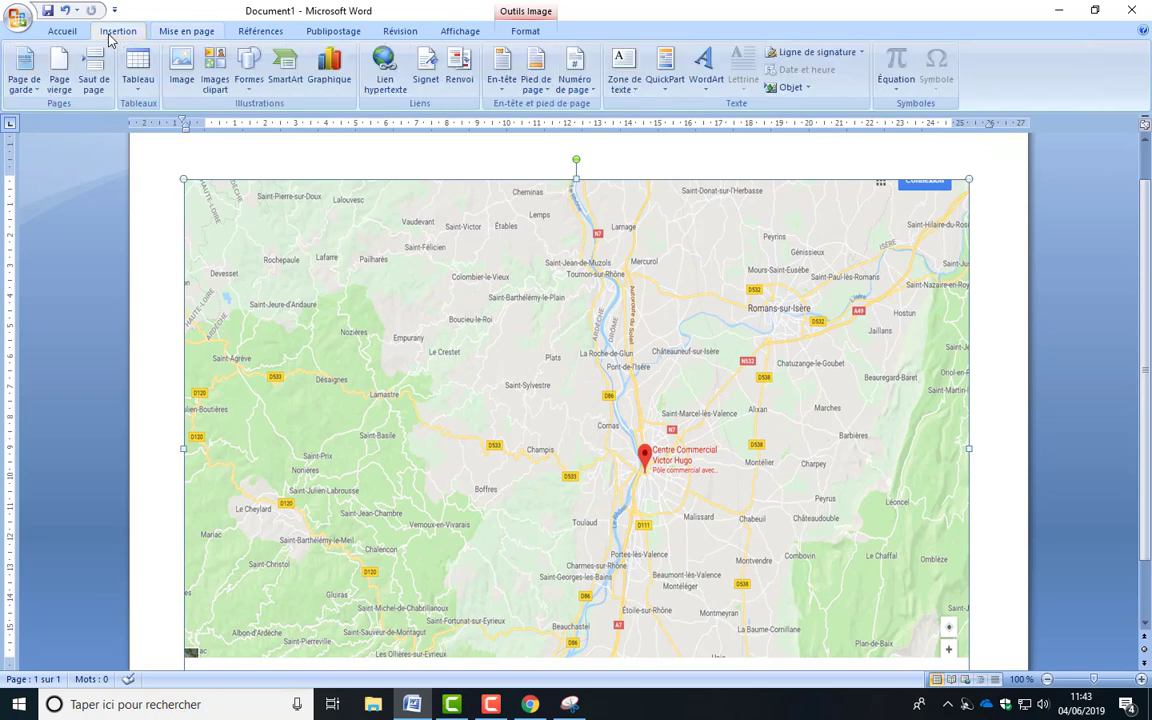
{"action": "left_click", "coordinate": [250, 70]}
{"action": "left_click", "coordinate": [306, 122]}
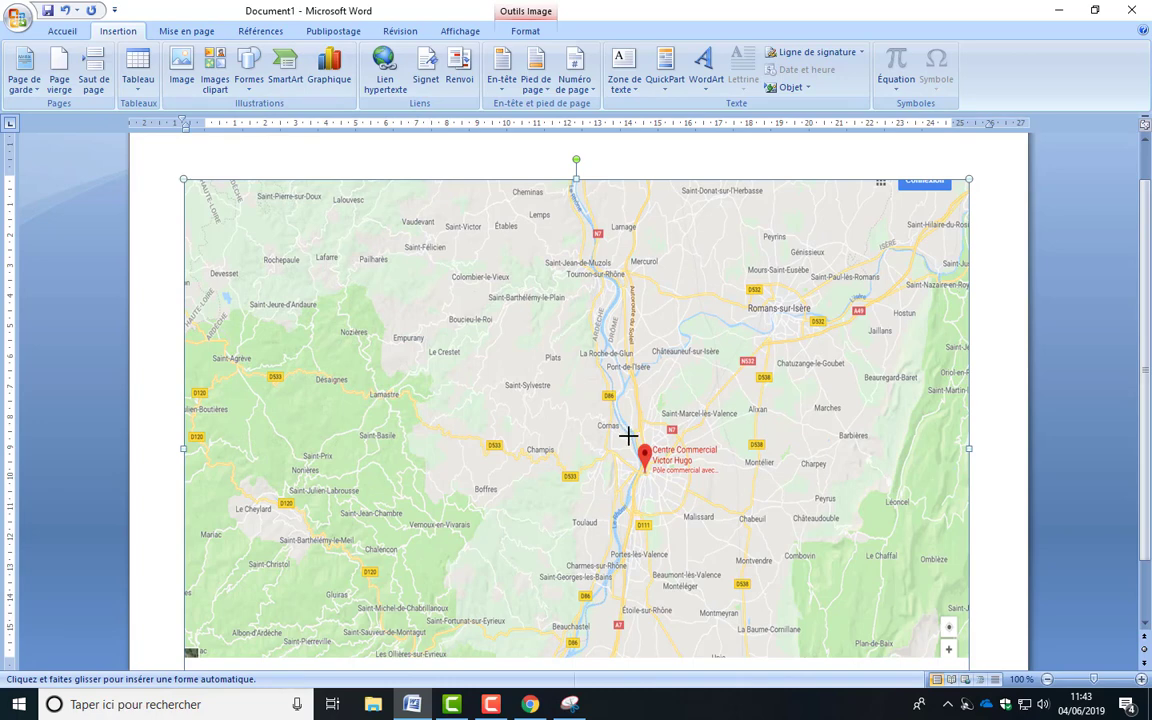
{"action": "mouse_move", "coordinate": [621, 432]}
{"action": "left_mouse_down"}
{"action": "mouse_move", "coordinate": [595, 400]}
{"action": "mouse_move", "coordinate": [614, 437]}
{"action": "mouse_move", "coordinate": [692, 495]}
{"action": "left_mouse_up"}
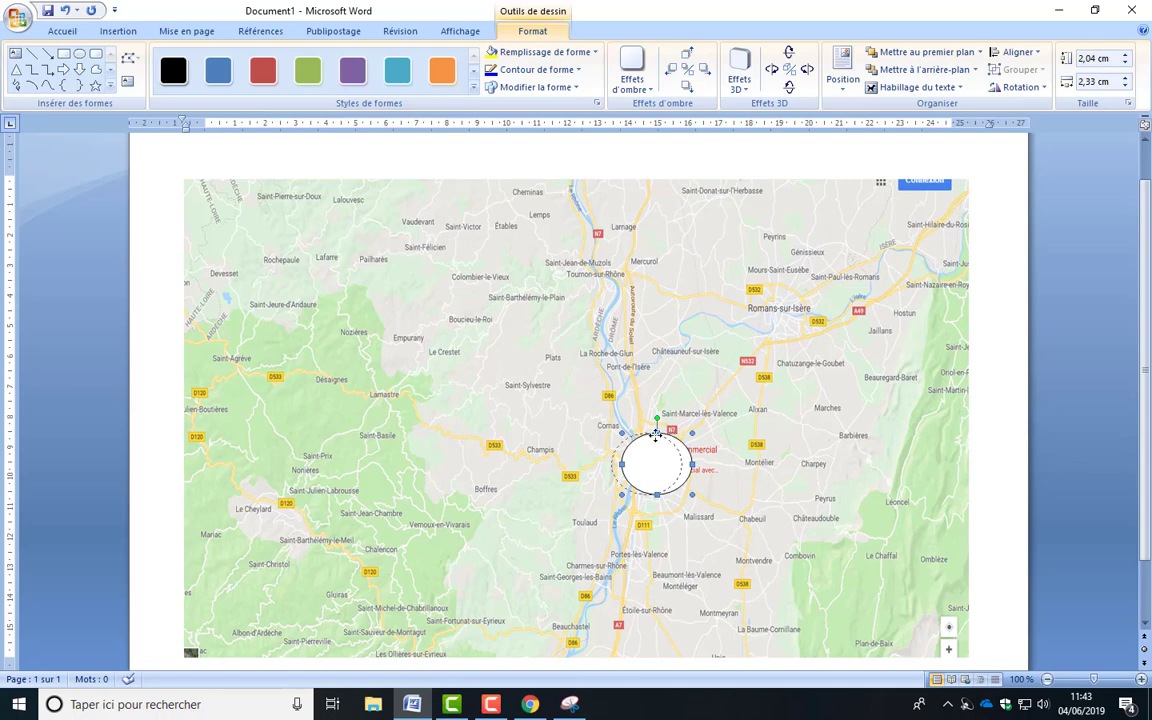
{"action": "left_click_drag", "start_coordinate": [655, 435], "coordinate": [669, 433]}
Remove the small ellipse's fill and give it a red outline 4½ pt thick
{"action": "left_click", "coordinate": [596, 53]}
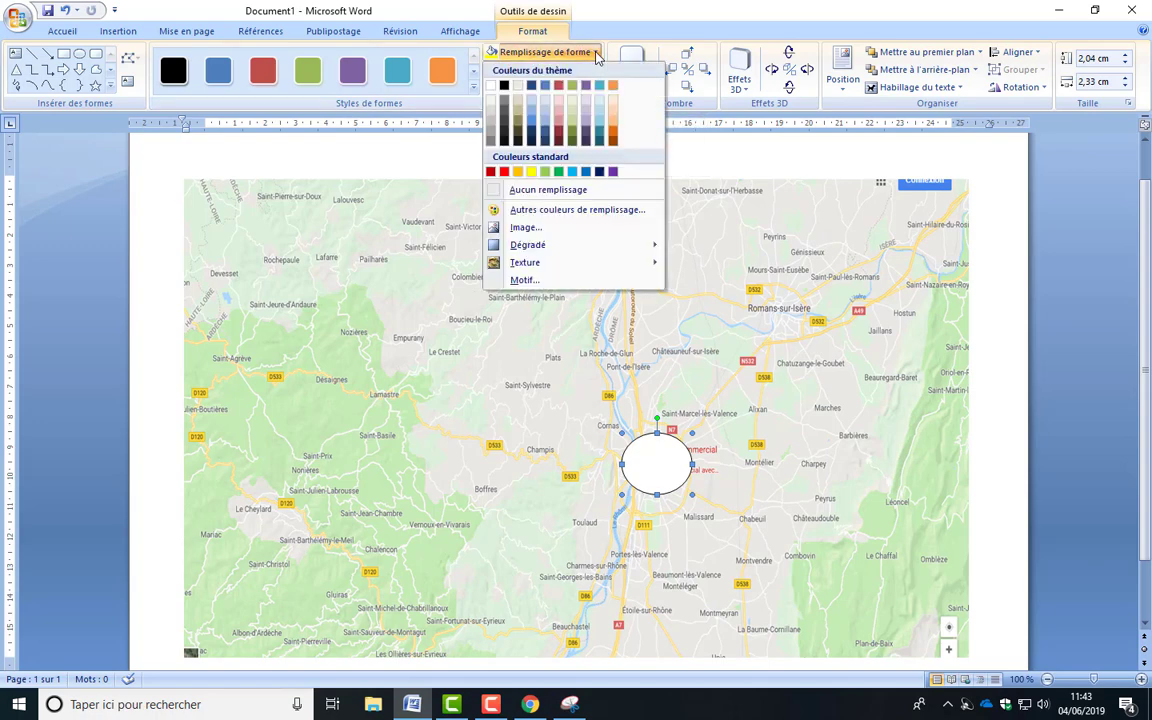
{"action": "left_click", "coordinate": [565, 190]}
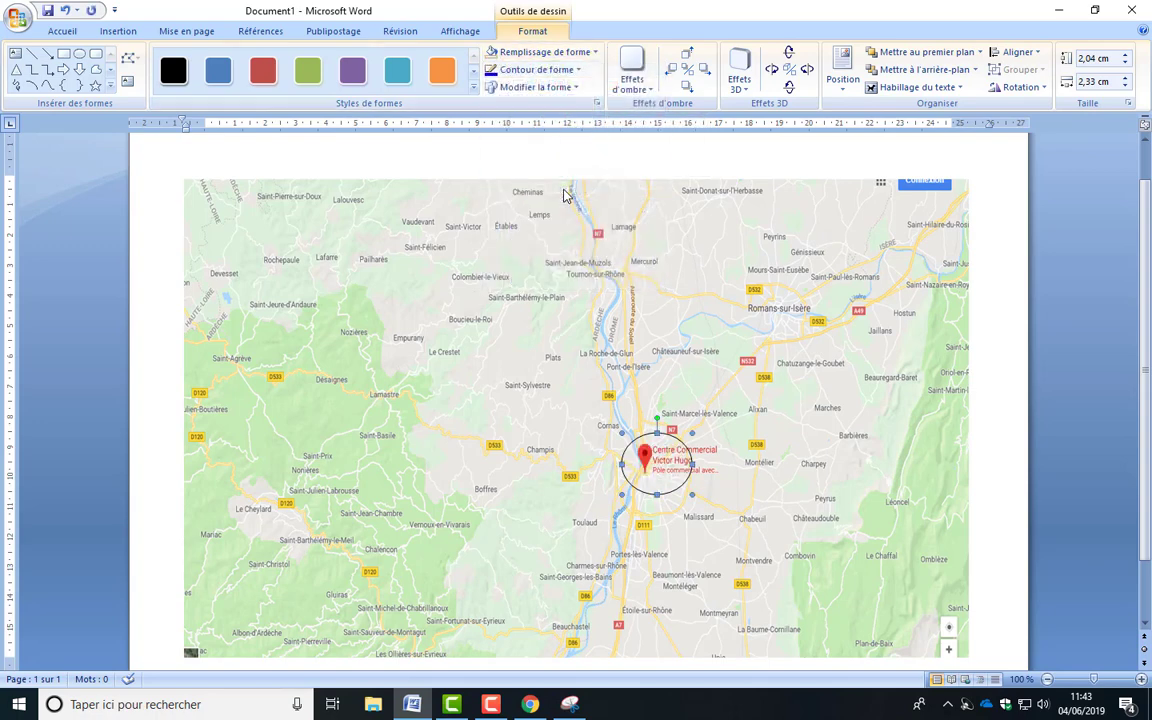
{"action": "left_click", "coordinate": [577, 70]}
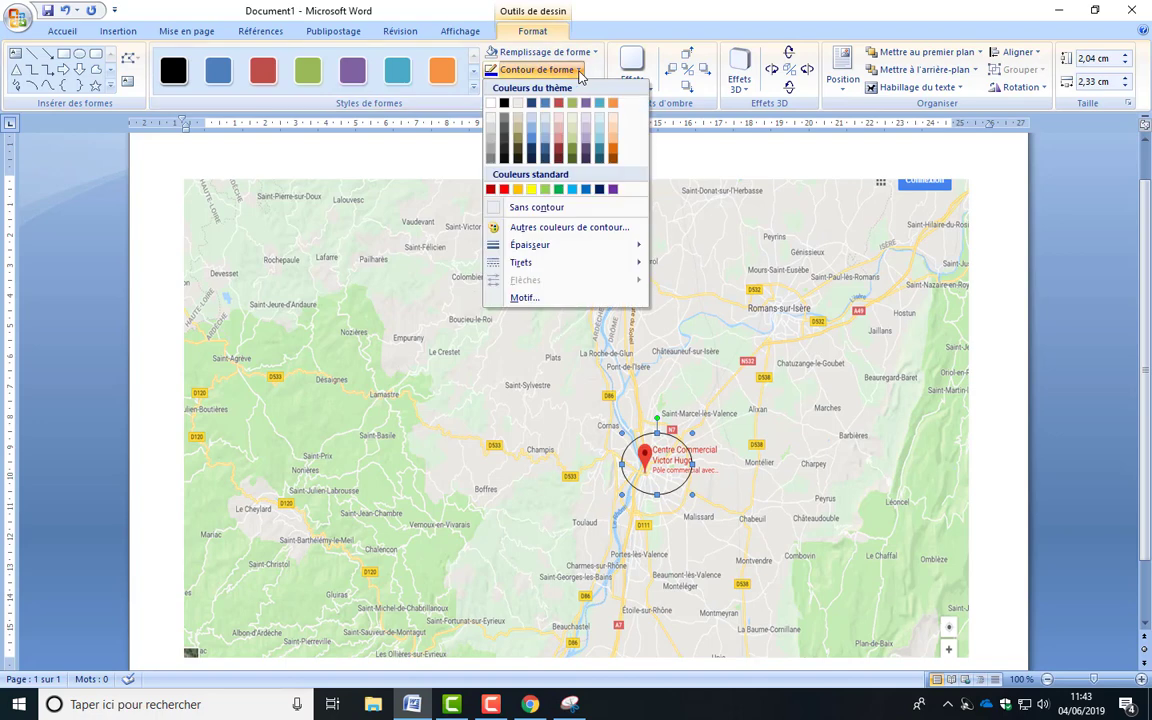
{"action": "mouse_move", "coordinate": [601, 266]}
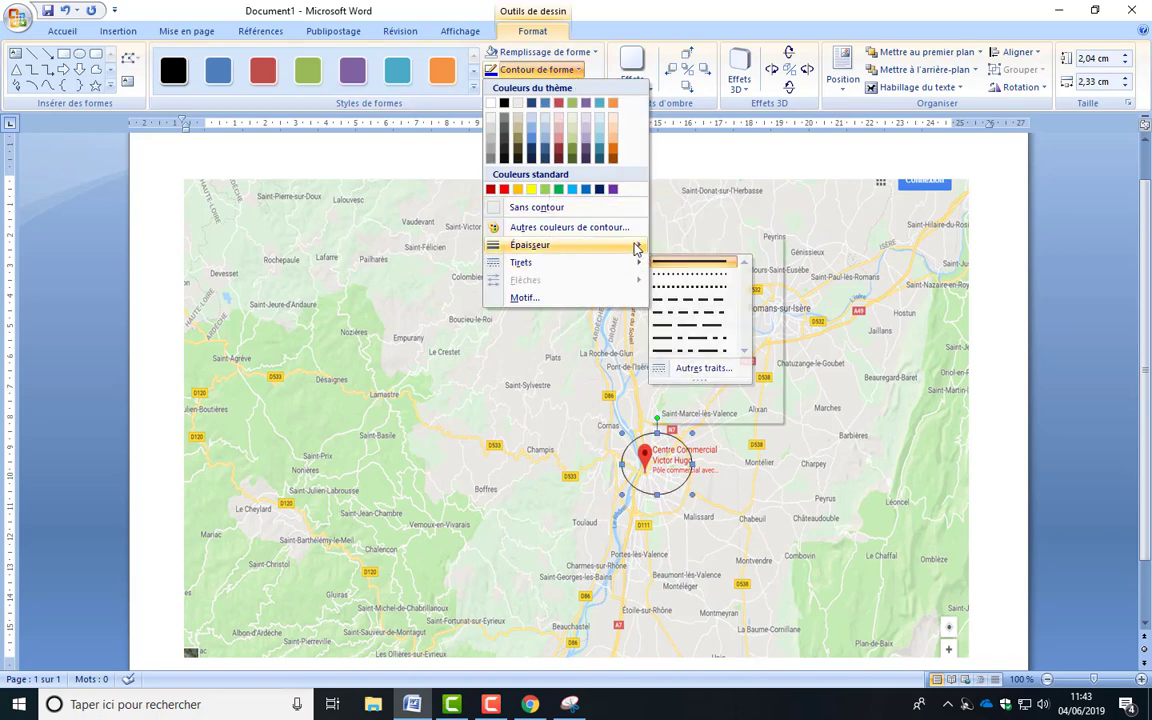
{"action": "mouse_move", "coordinate": [630, 246]}
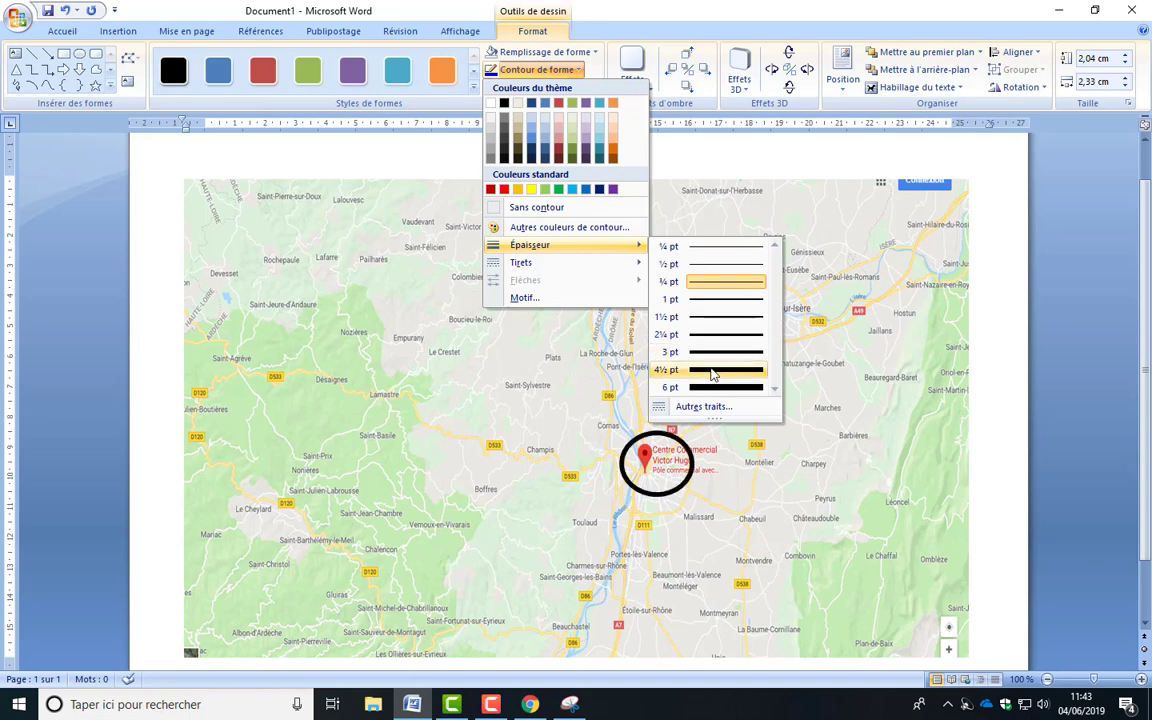
{"action": "left_click", "coordinate": [712, 372]}
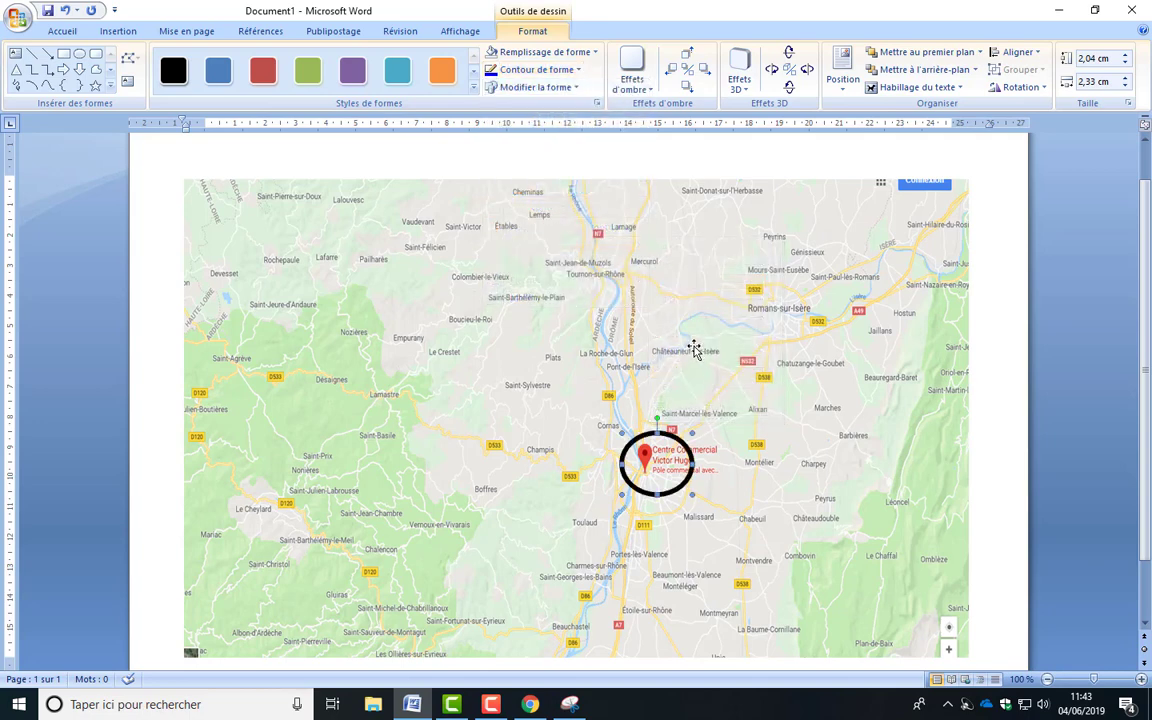
{"action": "left_click", "coordinate": [580, 72]}
{"action": "left_click", "coordinate": [506, 189]}
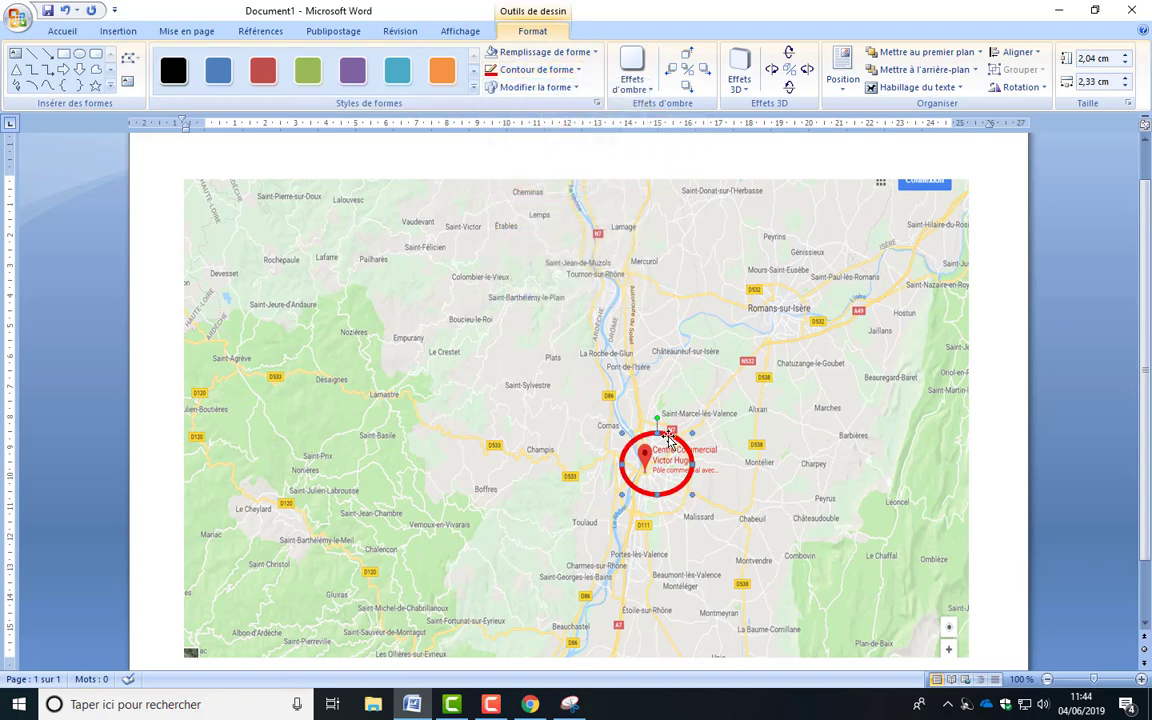
Nudge the red ellipse left and up so that it is centred on the map marker
{"action": "key", "text": "Left"}
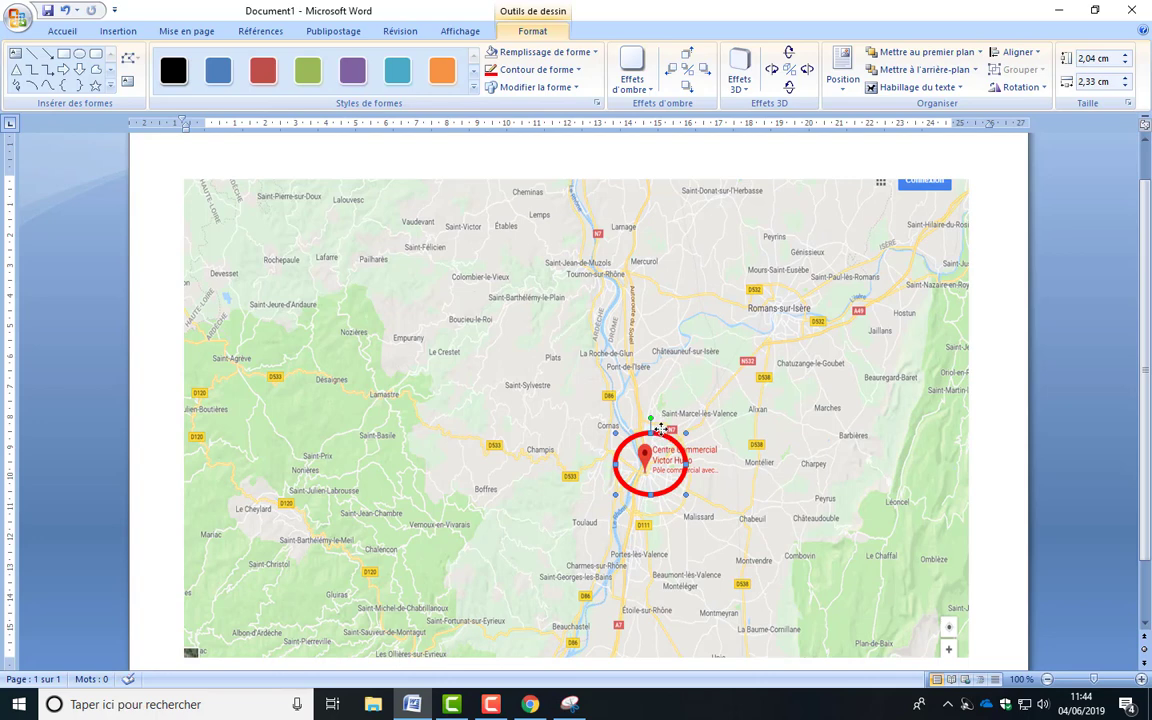
{"action": "key", "text": "Left"}
{"action": "key", "text": "Up"}
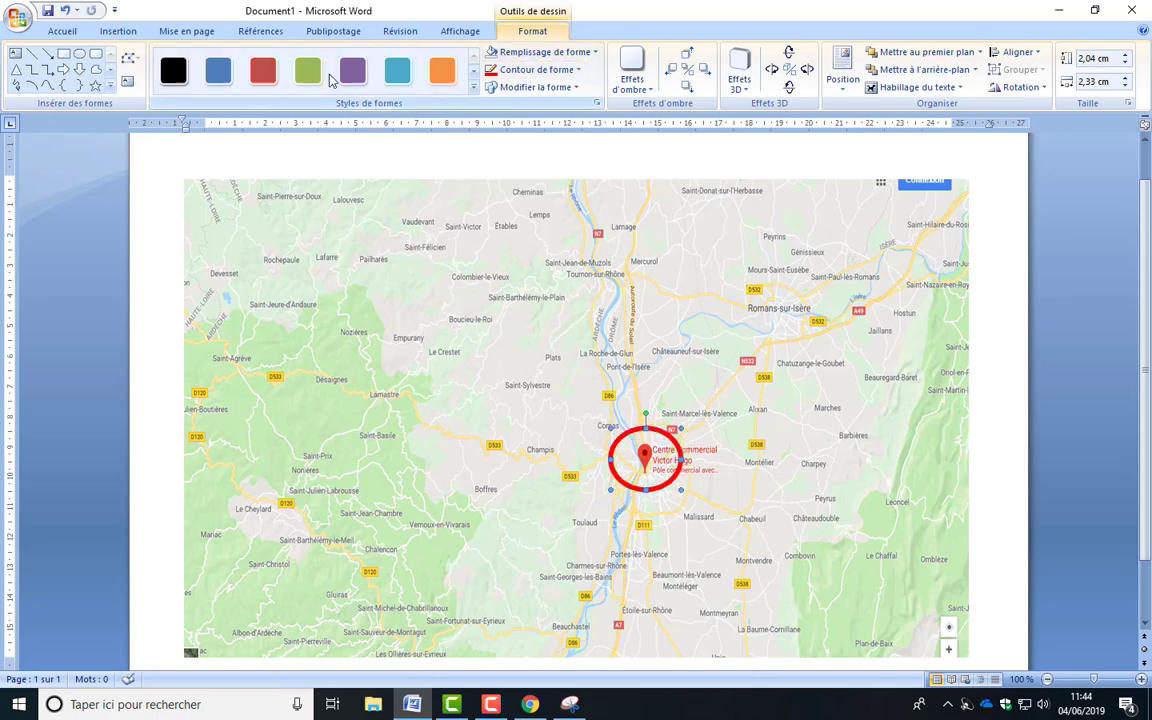
Draw a second, larger ellipse about 9.8 cm wide and 7.7 cm high around the red one
{"action": "left_click", "coordinate": [120, 31]}
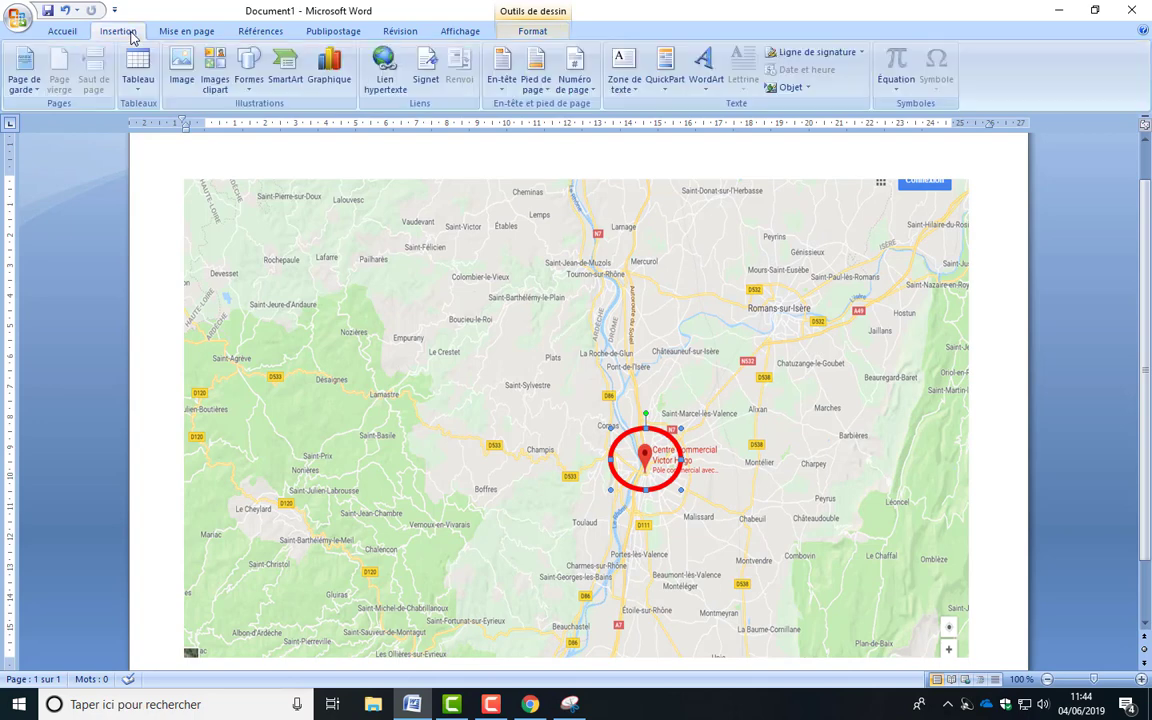
{"action": "left_click", "coordinate": [249, 80]}
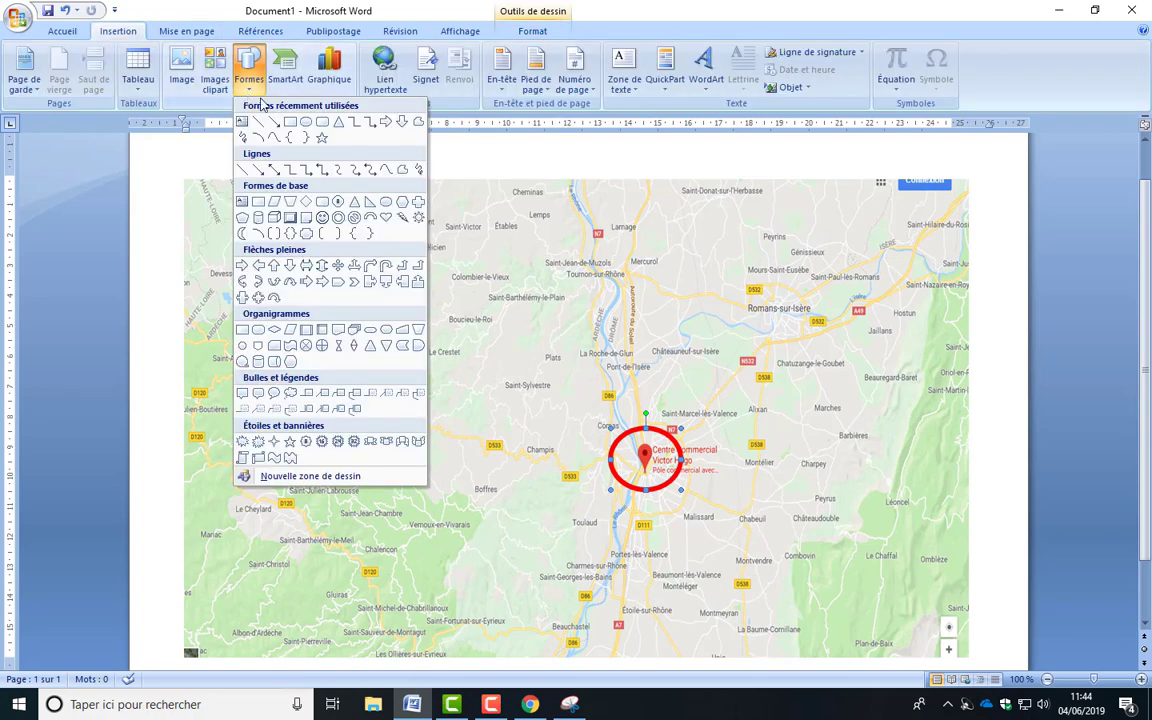
{"action": "left_click", "coordinate": [270, 160]}
{"action": "left_click_drag", "start_coordinate": [514, 358], "coordinate": [807, 591]}
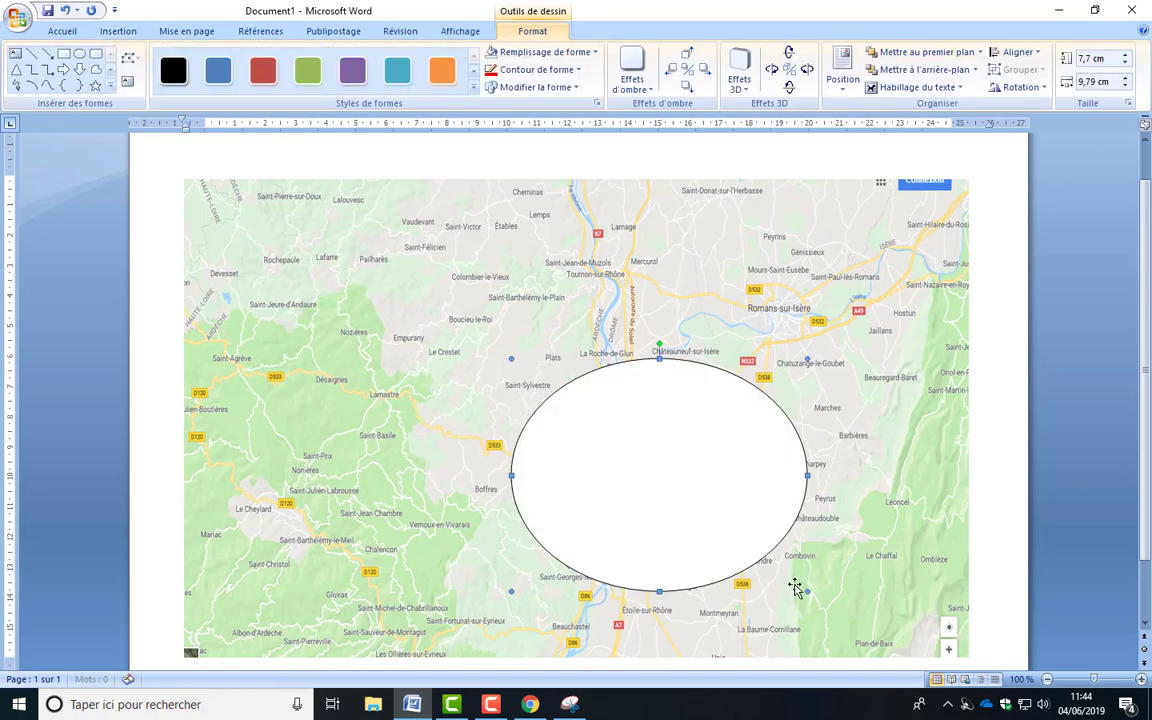
Remove the second ellipse's fill and give it a thick light green outline
{"action": "left_click", "coordinate": [592, 52]}
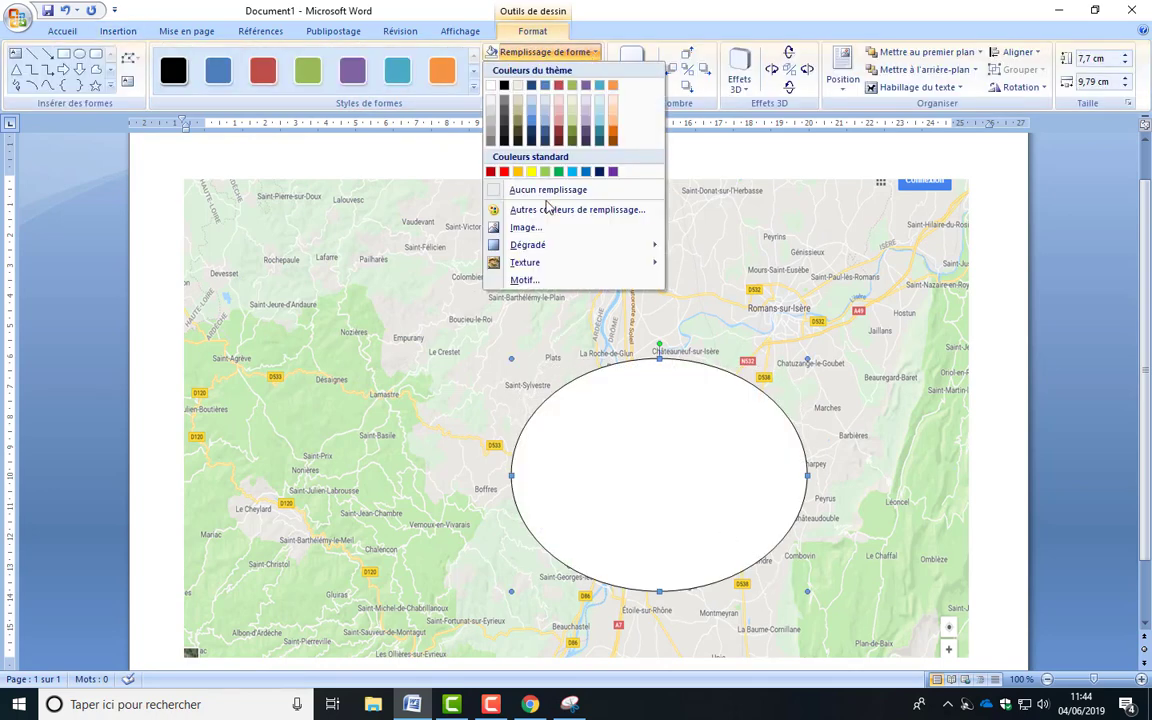
{"action": "left_click", "coordinate": [556, 190]}
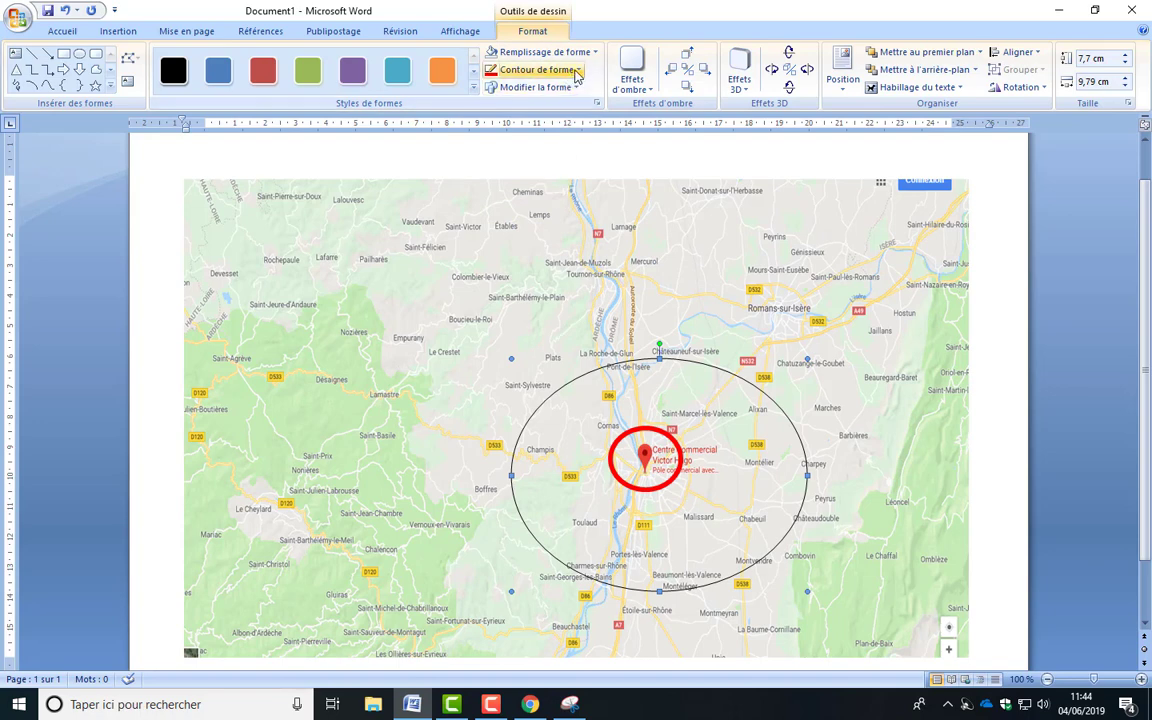
{"action": "left_click", "coordinate": [537, 69]}
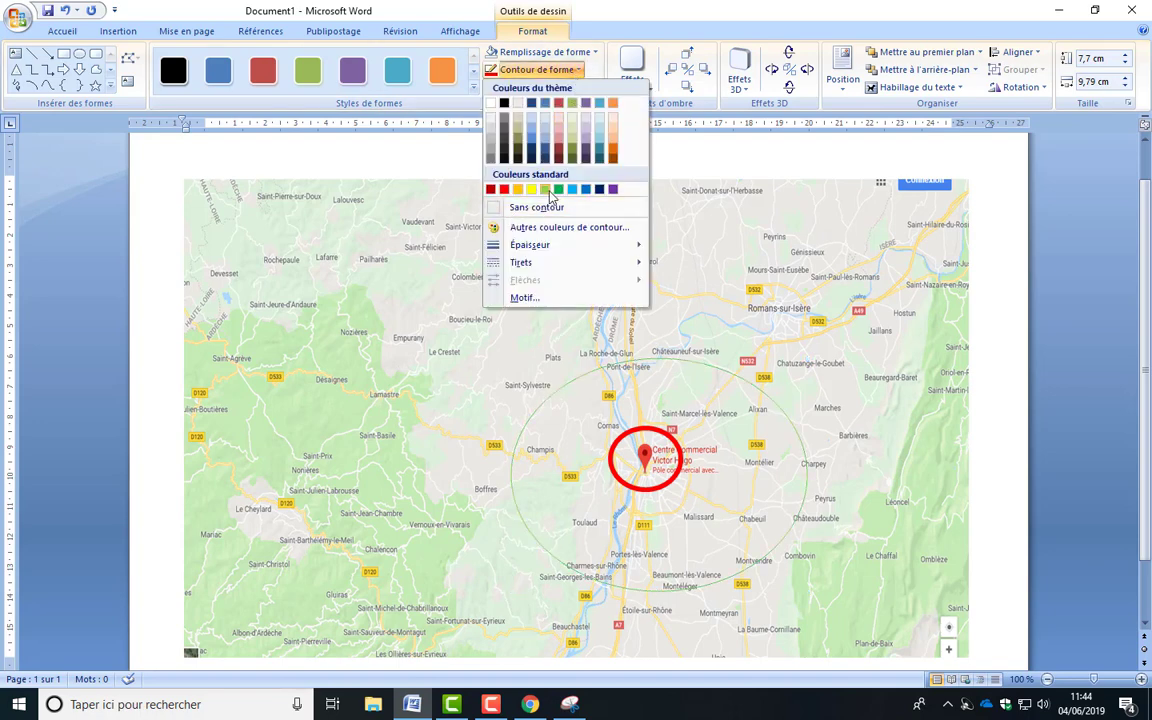
{"action": "left_click", "coordinate": [558, 189]}
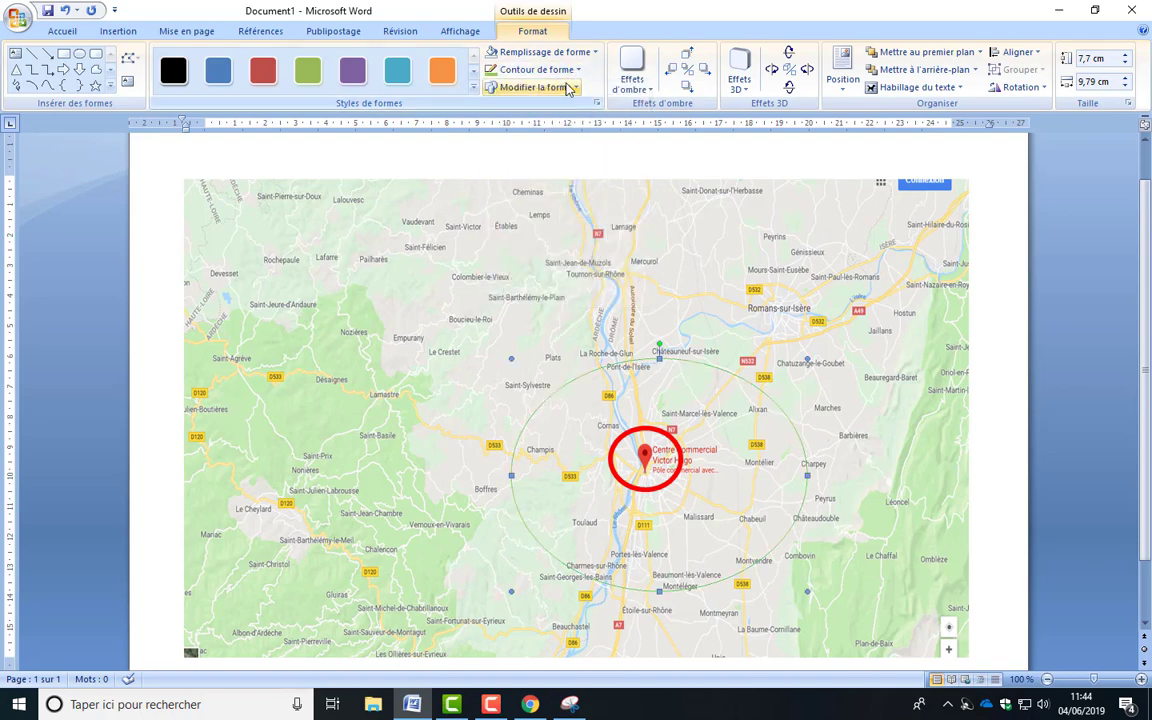
{"action": "left_click", "coordinate": [512, 71]}
{"action": "mouse_move", "coordinate": [534, 249]}
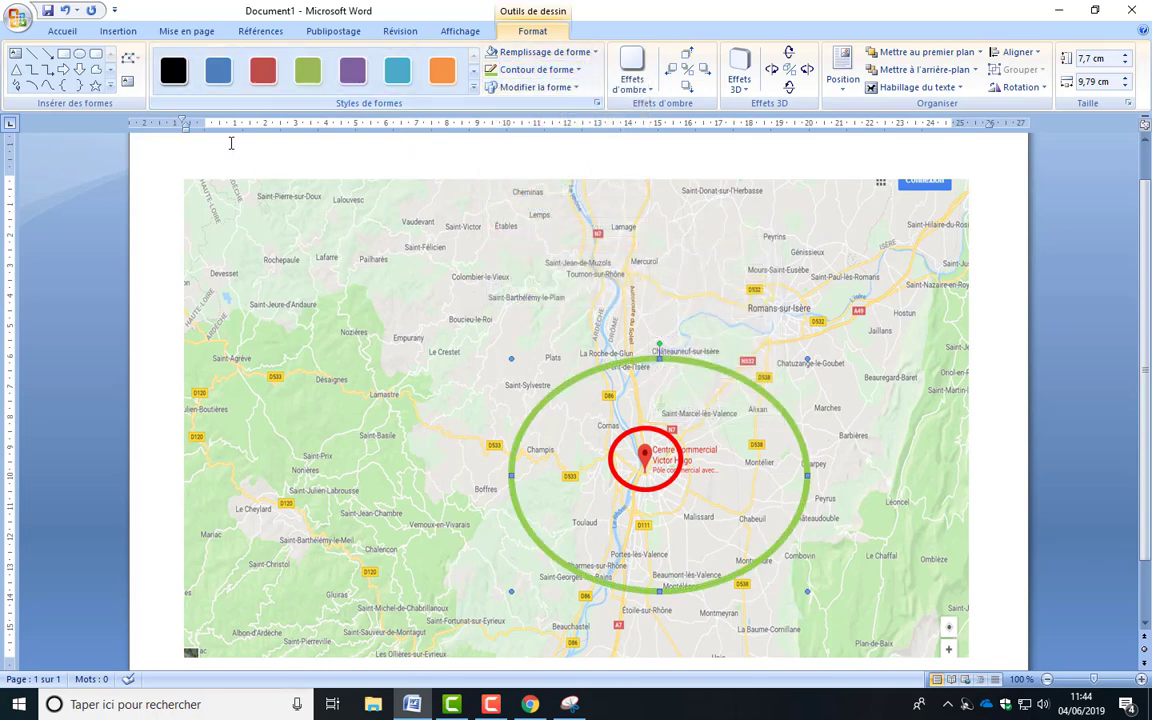
{"action": "left_click", "coordinate": [112, 32]}
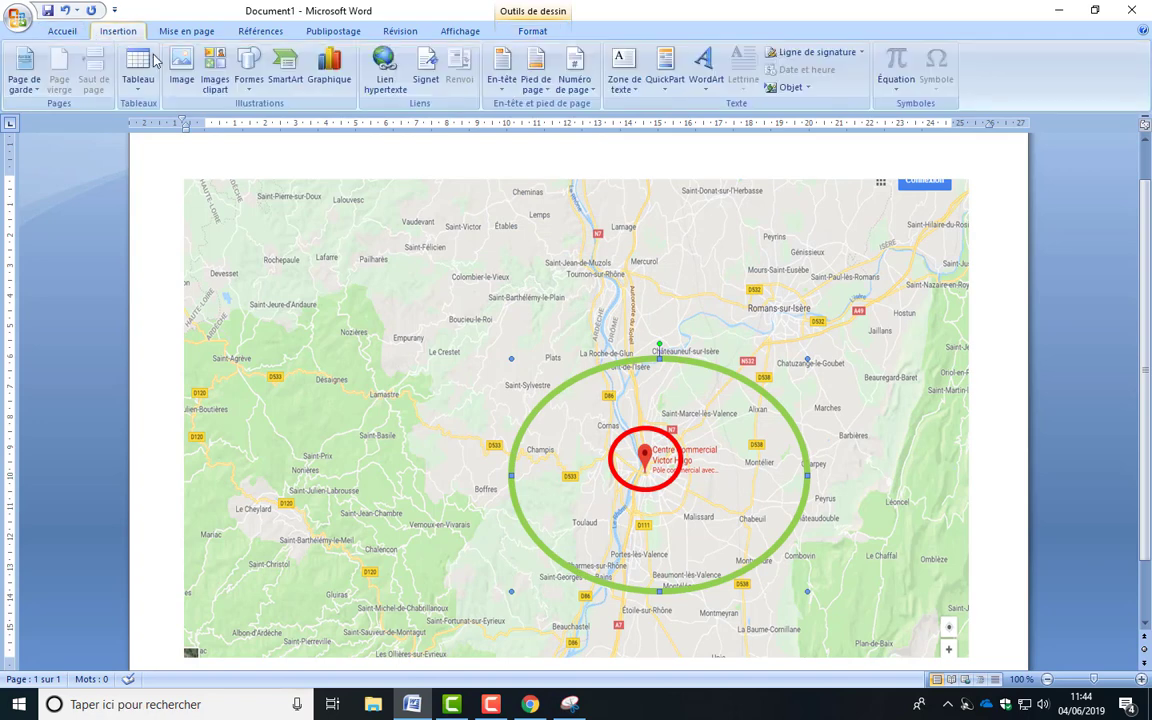
{"action": "left_click", "coordinate": [246, 83]}
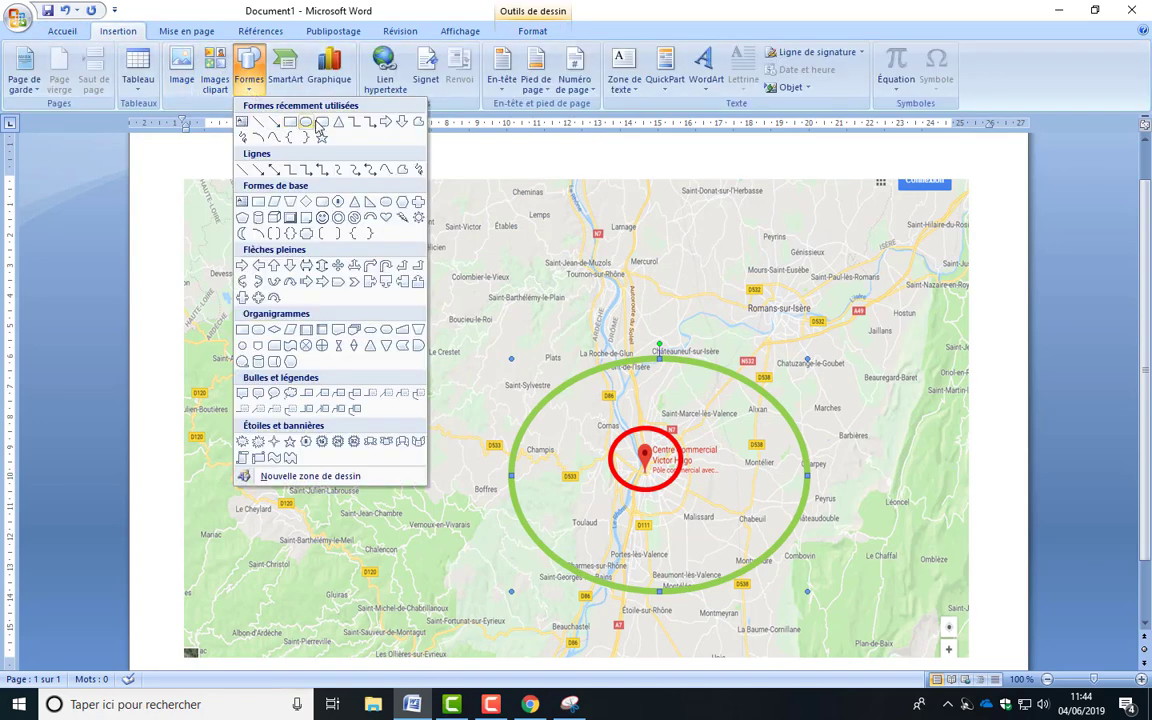
{"action": "left_click", "coordinate": [281, 114]}
{"action": "left_click_drag", "start_coordinate": [249, 184], "coordinate": [901, 562]}
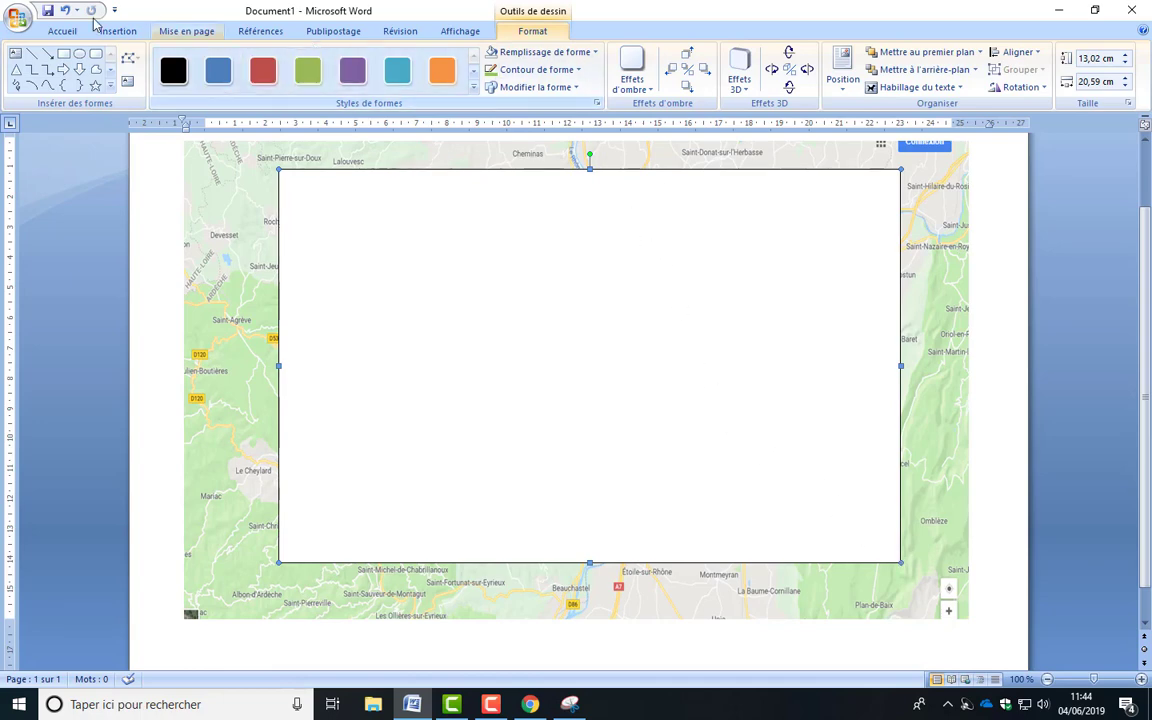
{"action": "left_click", "coordinate": [64, 11]}
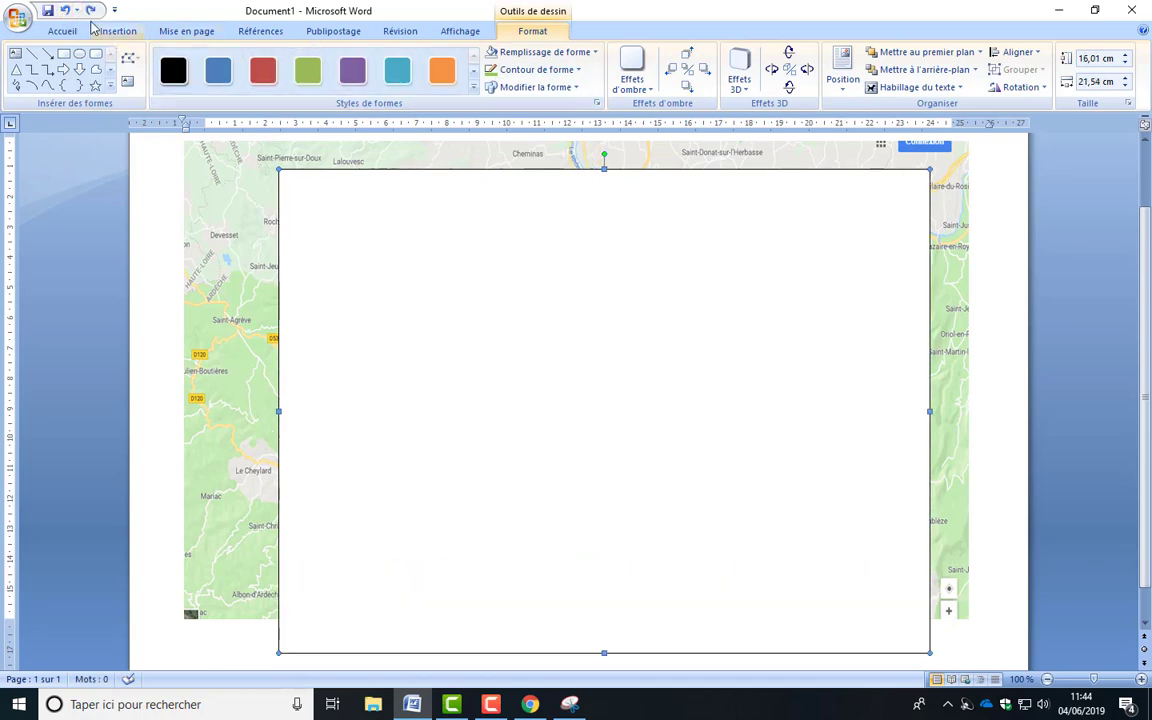
{"action": "left_click", "coordinate": [66, 12]}
{"action": "left_click", "coordinate": [657, 268]}
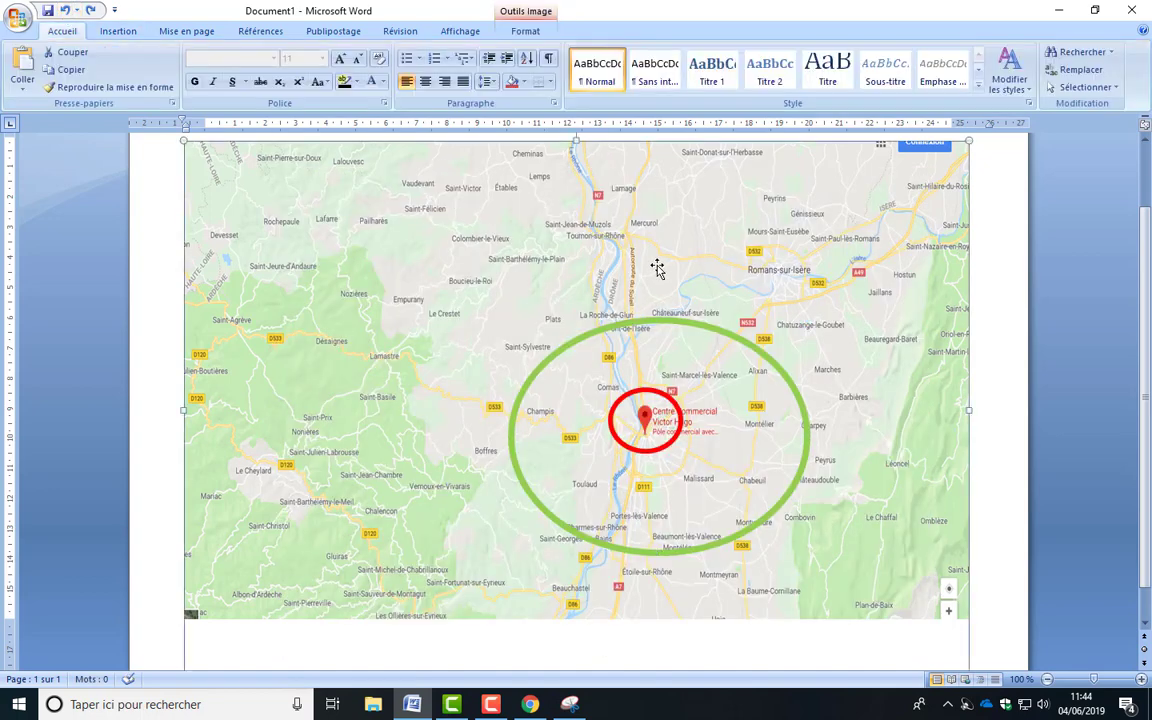
Draw a third ellipse about 18.6 cm wide and 13.3 cm high enclosing the green one
{"action": "left_click", "coordinate": [117, 31]}
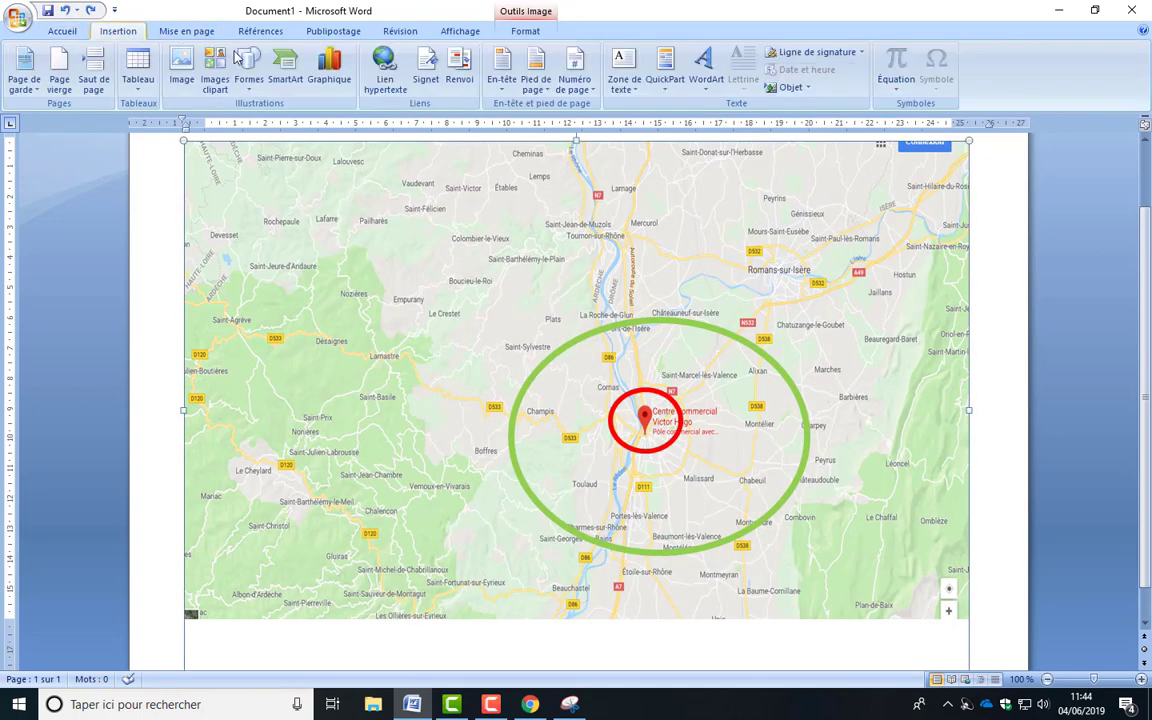
{"action": "left_click", "coordinate": [248, 88]}
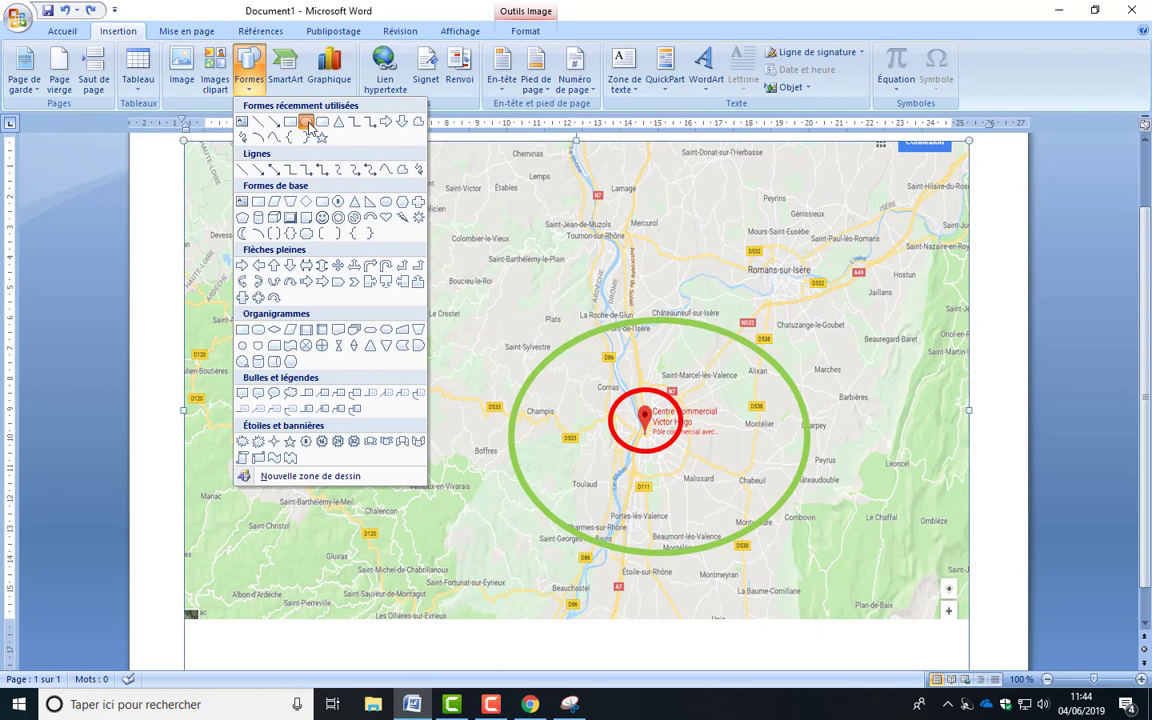
{"action": "left_click", "coordinate": [300, 117]}
{"action": "mouse_move", "coordinate": [415, 242]}
{"action": "left_mouse_down"}
{"action": "mouse_move", "coordinate": [846, 432]}
{"action": "mouse_move", "coordinate": [903, 643]}
{"action": "mouse_move", "coordinate": [951, 647]}
{"action": "left_mouse_up"}
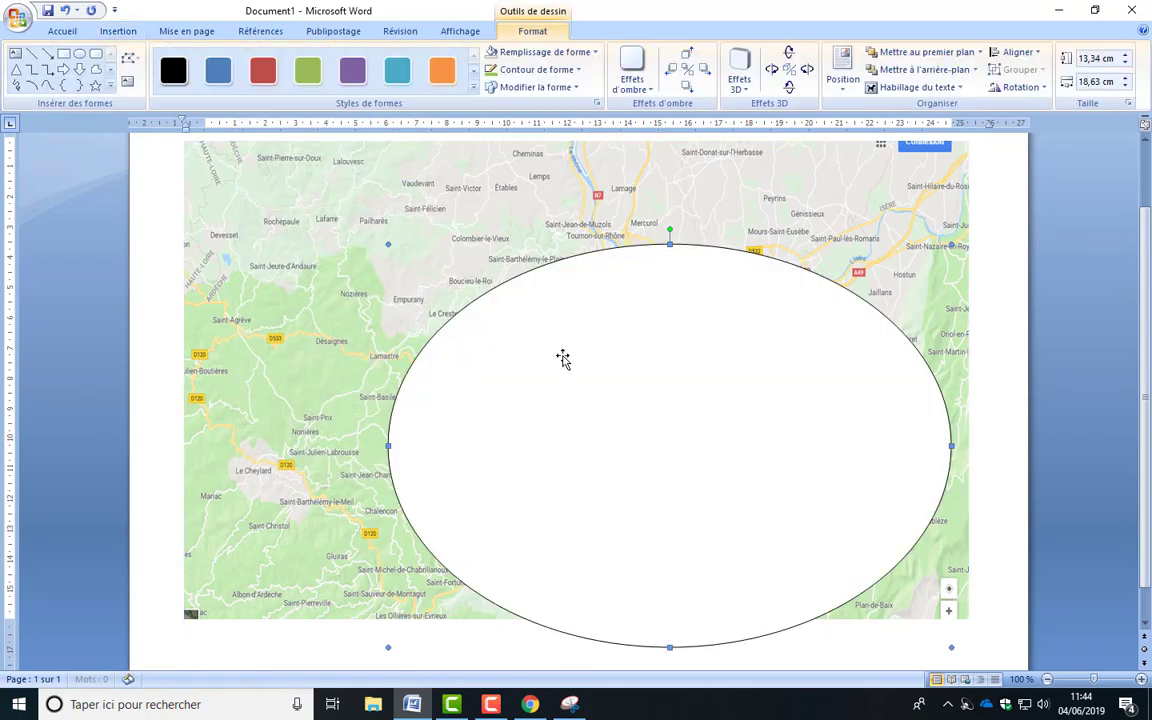
Remove the largest ellipse's fill and give it a blue outline 6 pt thick
{"action": "left_click", "coordinate": [575, 57]}
{"action": "left_click", "coordinate": [555, 190]}
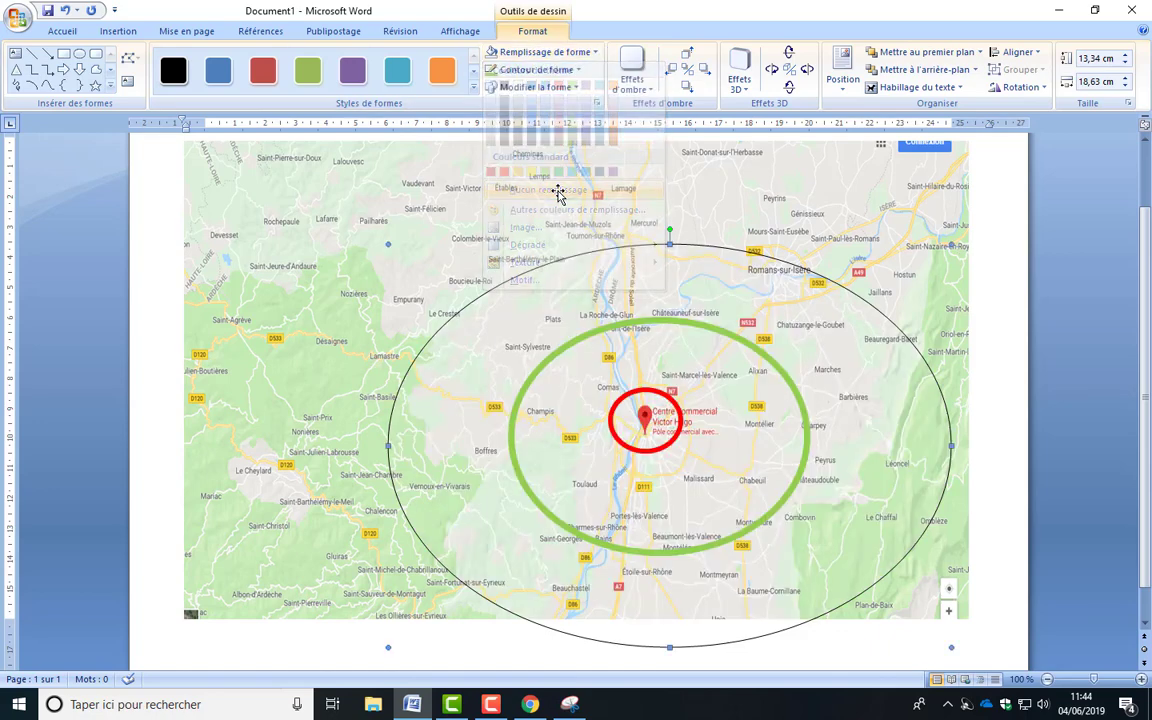
{"action": "left_click", "coordinate": [535, 69]}
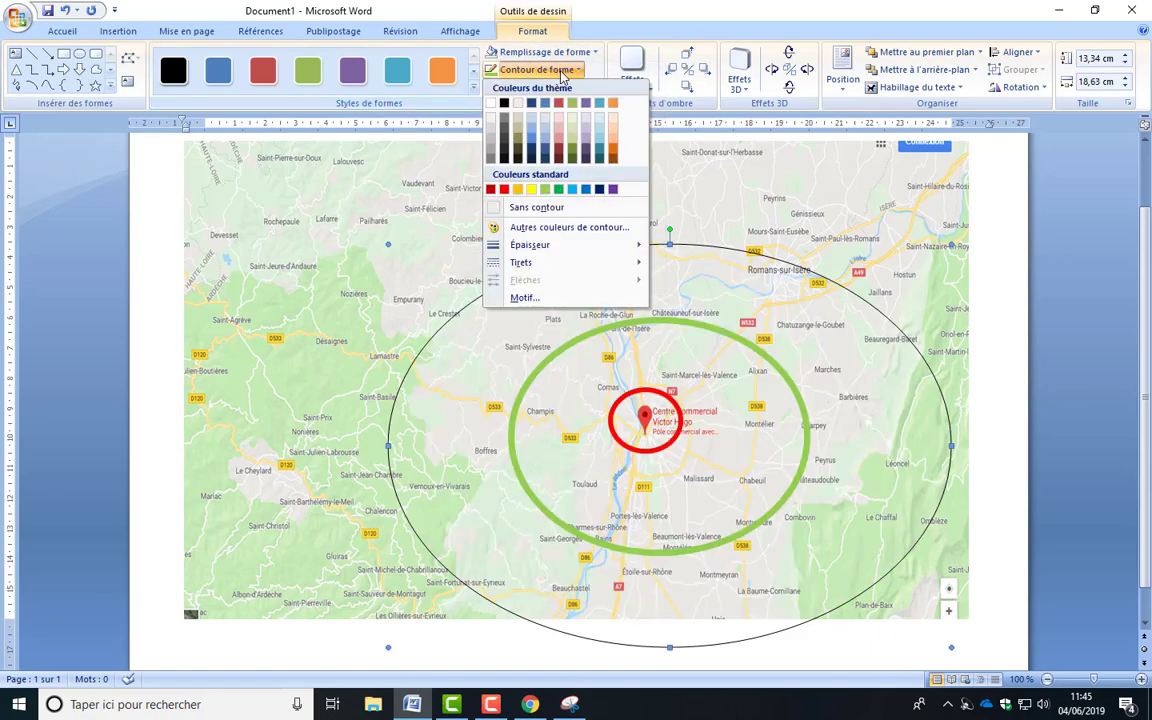
{"action": "left_click", "coordinate": [587, 196]}
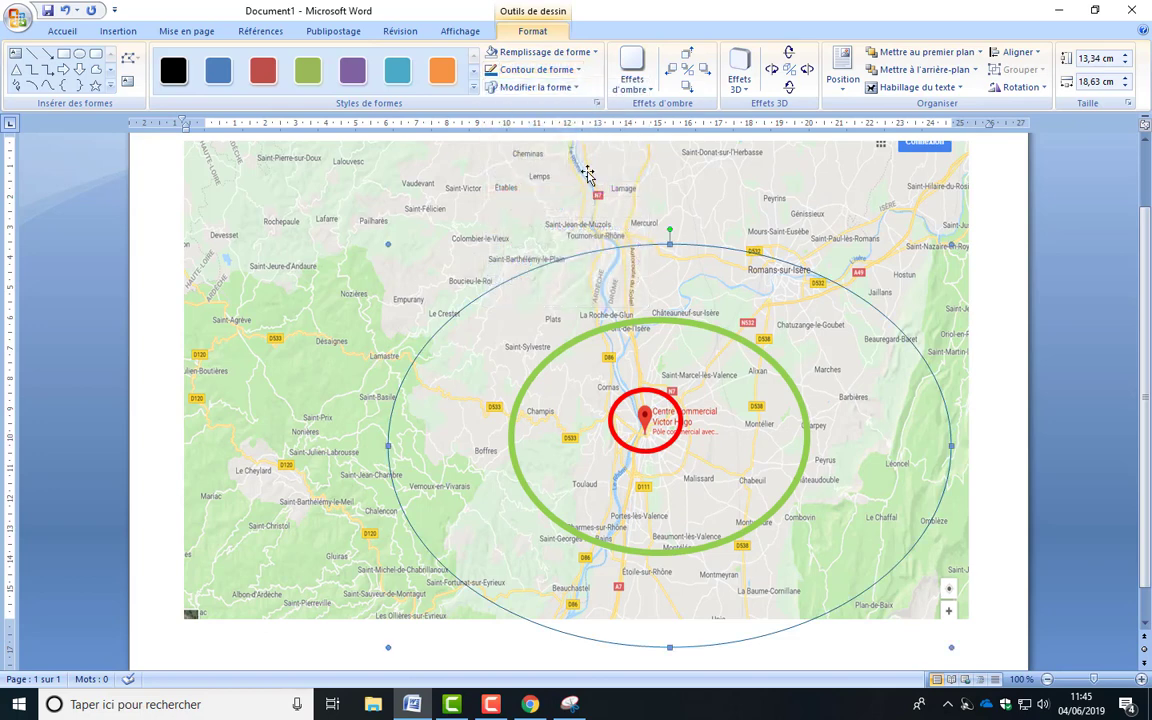
{"action": "left_click", "coordinate": [568, 70]}
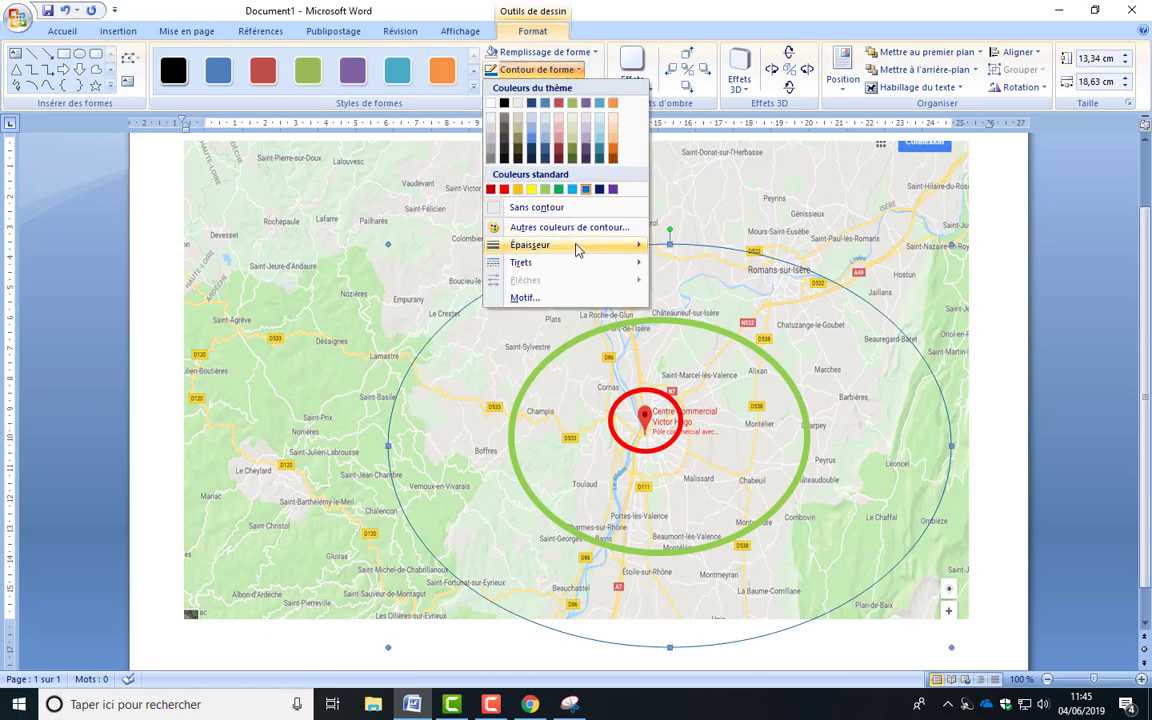
{"action": "mouse_move", "coordinate": [575, 249]}
{"action": "left_click", "coordinate": [737, 391]}
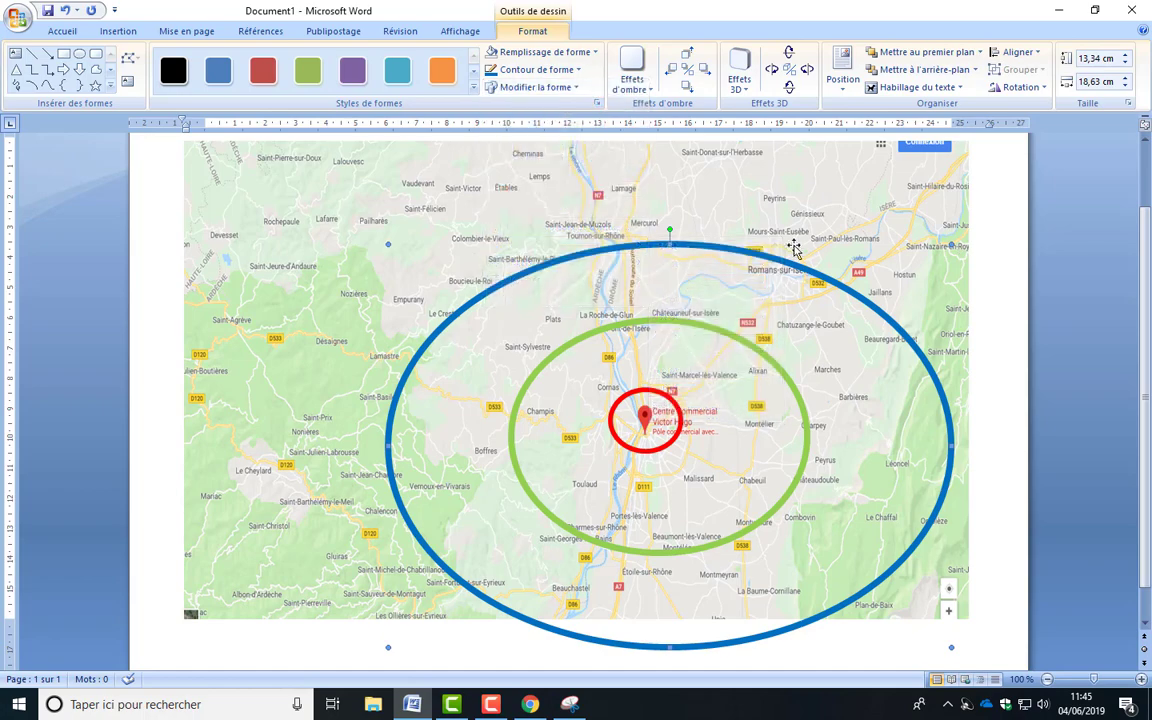
Duplicate the small red ellipse and place the copy at the map's western edge, around Saint-Agrève
{"action": "left_click", "coordinate": [685, 233]}
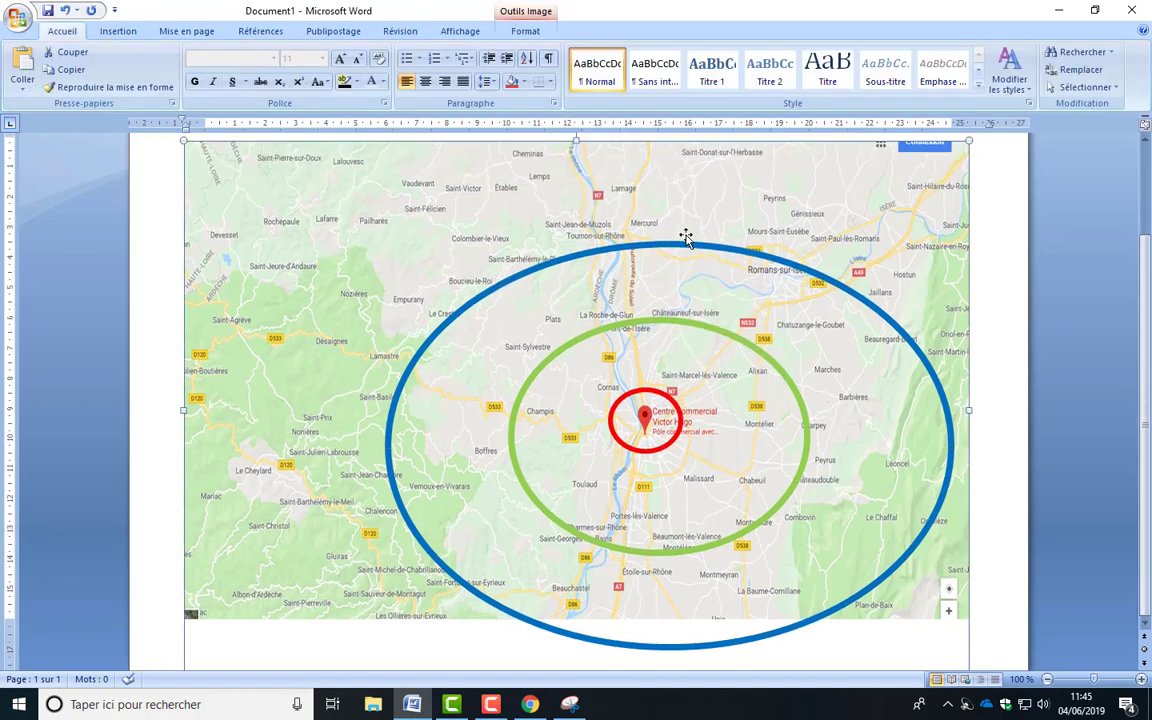
{"action": "scroll", "coordinate": [103, 229], "scroll_direction": "up", "scroll_amount": 1}
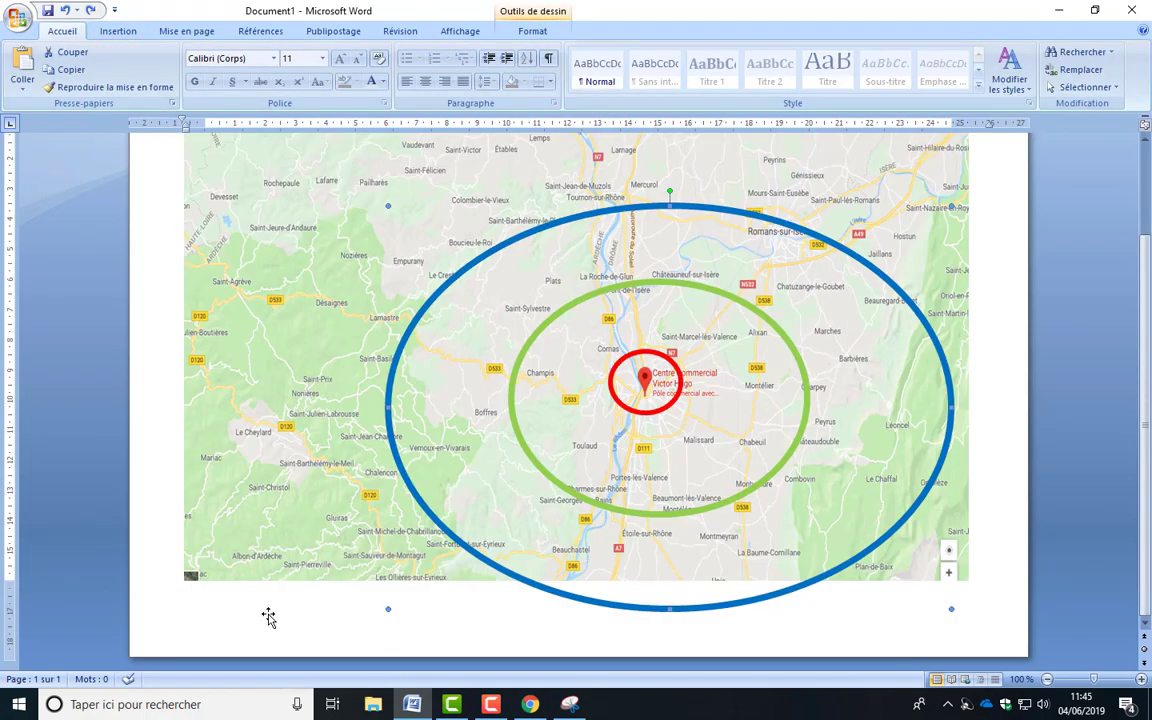
{"action": "left_click", "coordinate": [290, 616]}
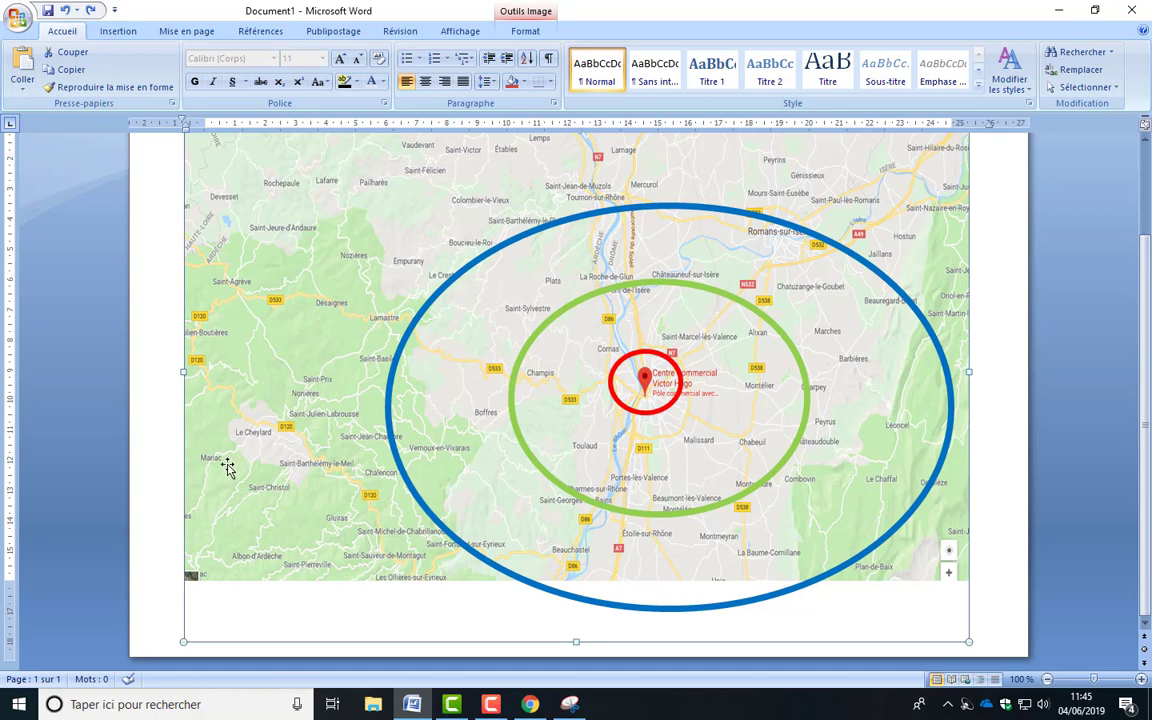
{"action": "left_click", "coordinate": [625, 360]}
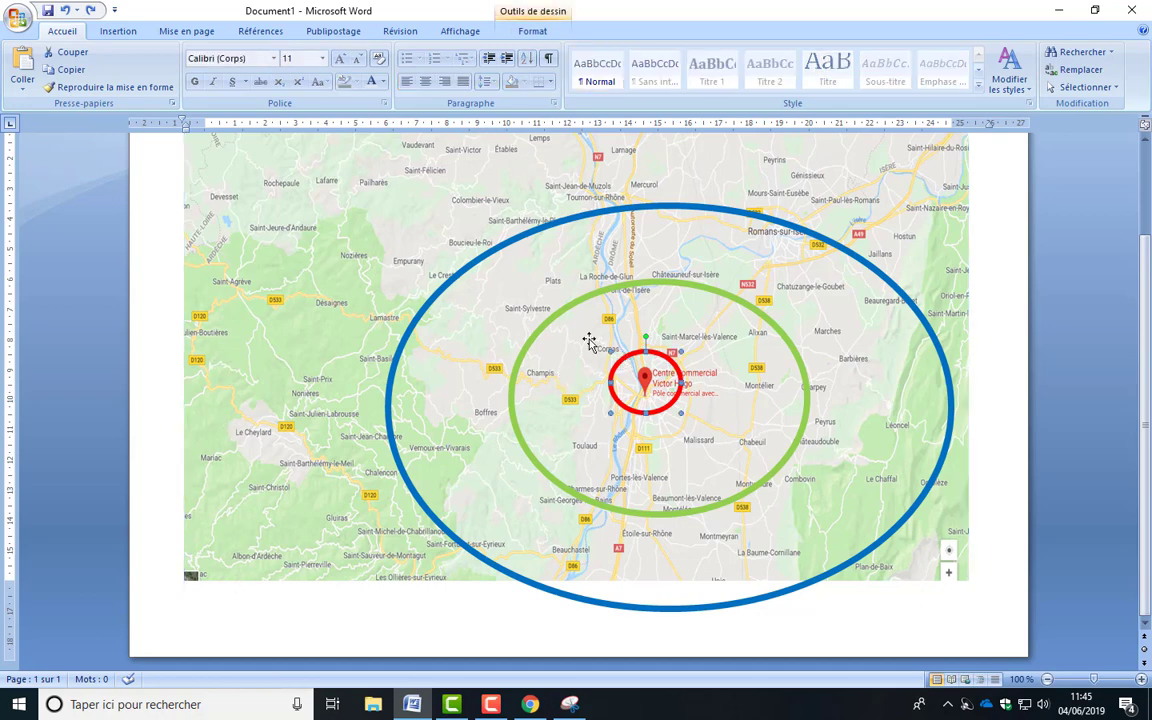
{"action": "left_click", "coordinate": [192, 280]}
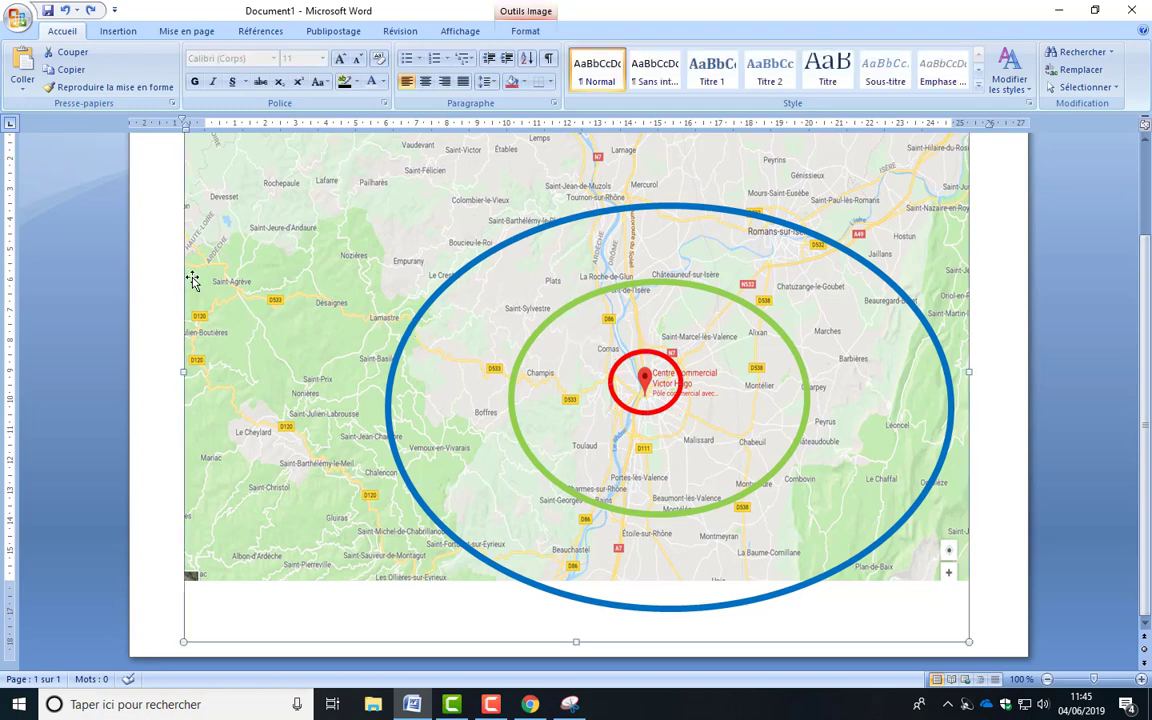
{"action": "key", "text": "ctrl+v"}
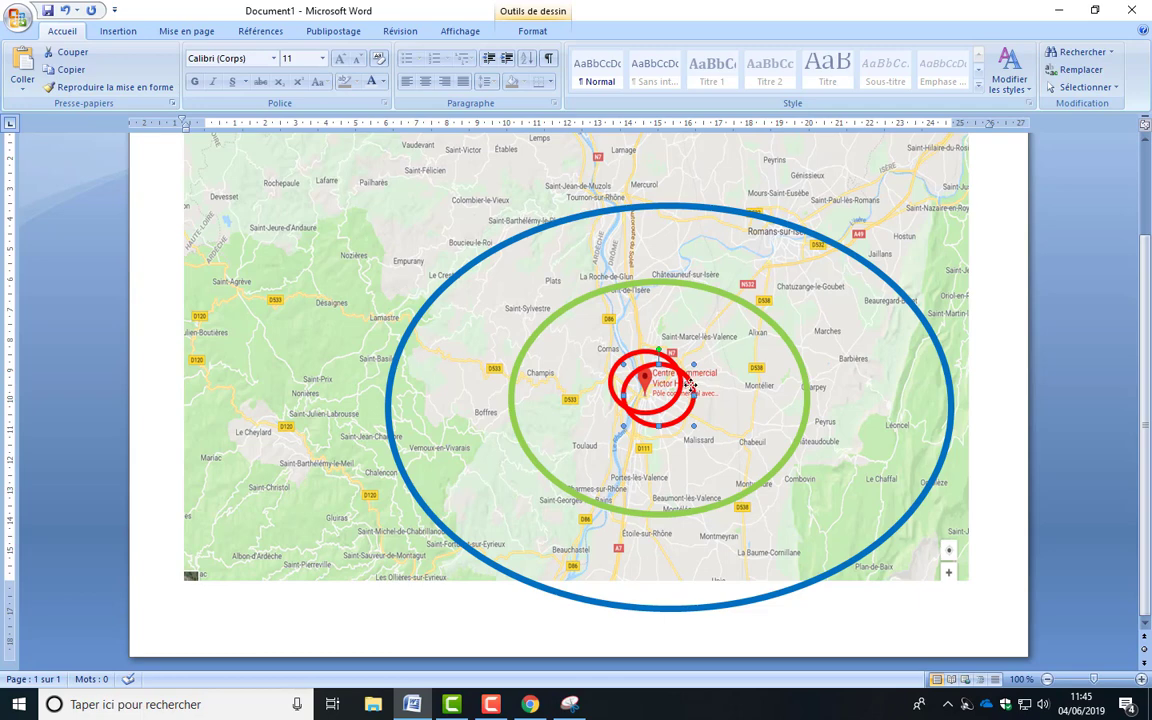
{"action": "left_click_drag", "start_coordinate": [251, 300], "coordinate": [251, 300]}
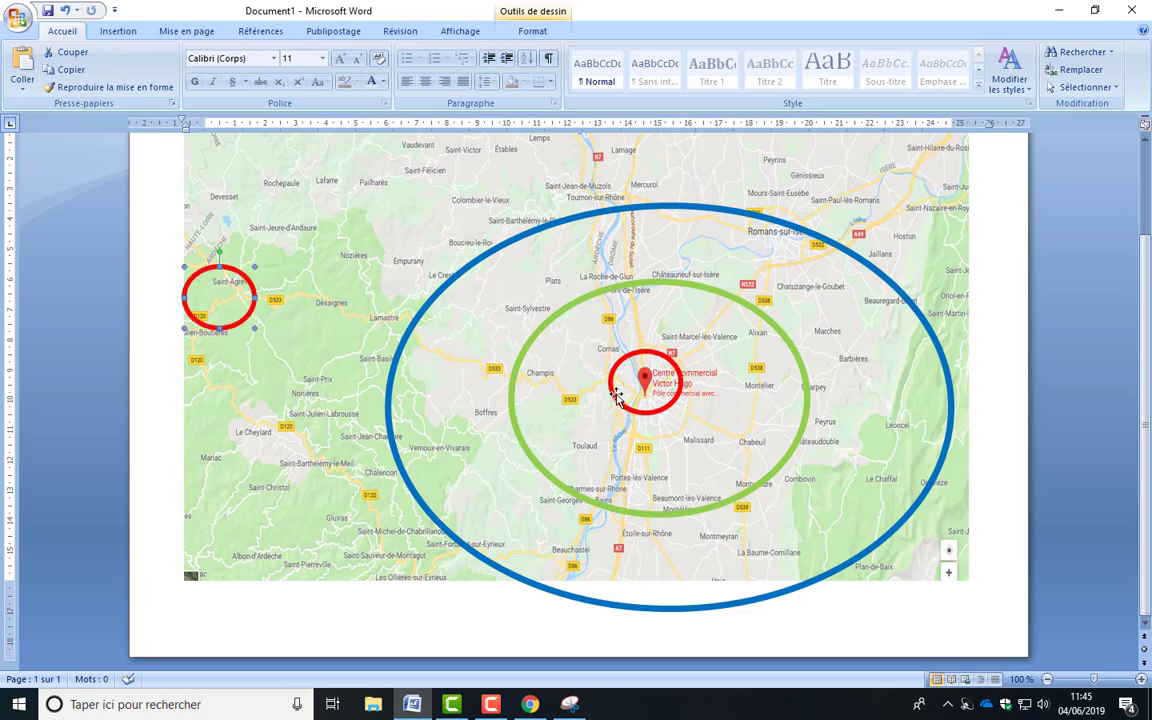
Duplicate the green ellipse, shrink the copy to about 2.4 cm wide and 1.9 cm high, and place it just below the red copy
{"action": "left_click", "coordinate": [693, 508]}
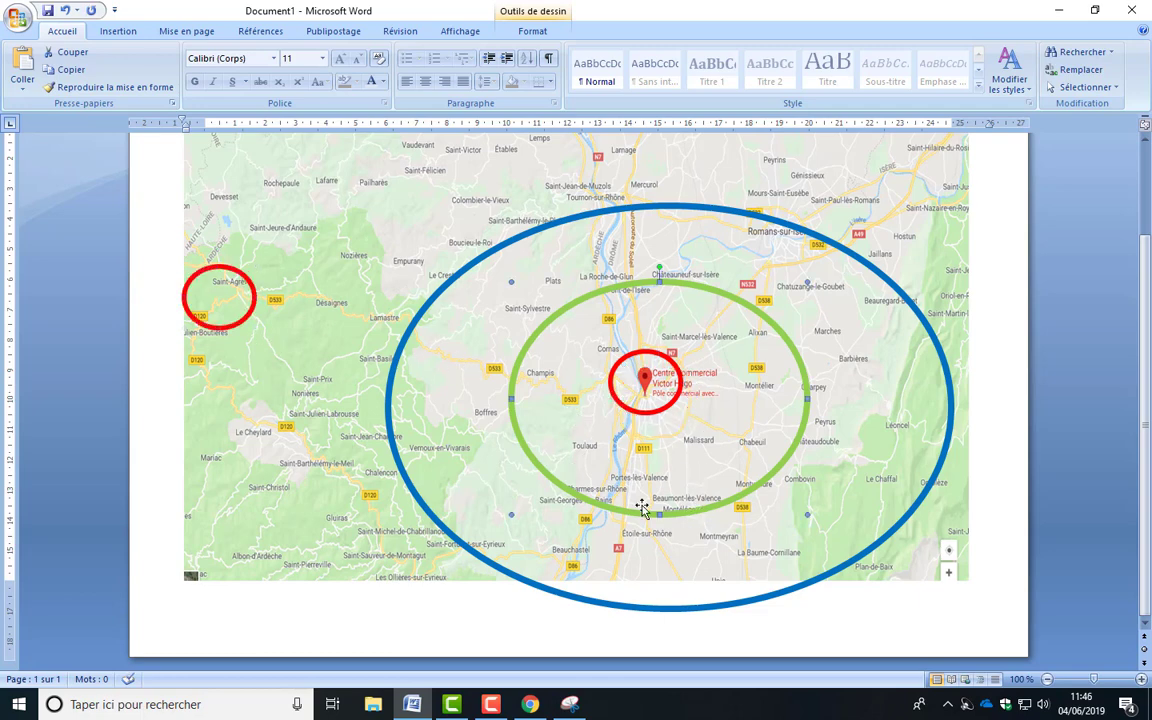
{"action": "key", "text": "ctrl+v"}
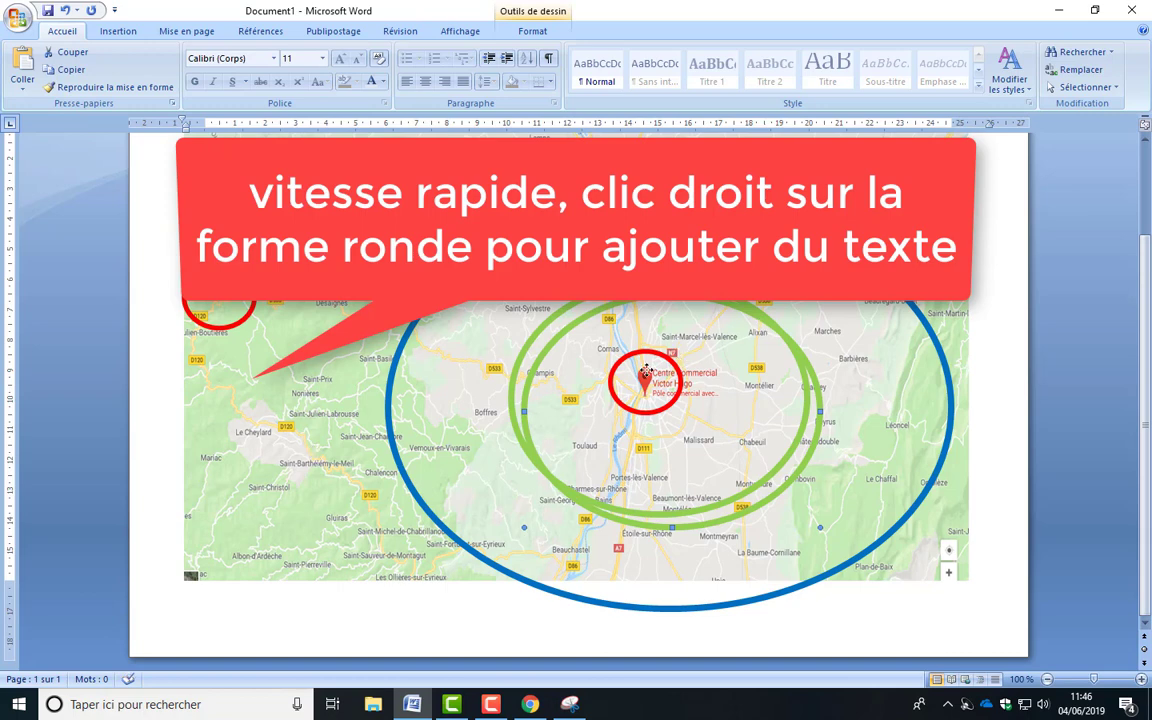
{"action": "left_click_drag", "start_coordinate": [758, 316], "coordinate": [357, 355]}
{"action": "left_click_drag", "start_coordinate": [420, 566], "coordinate": [188, 355]}
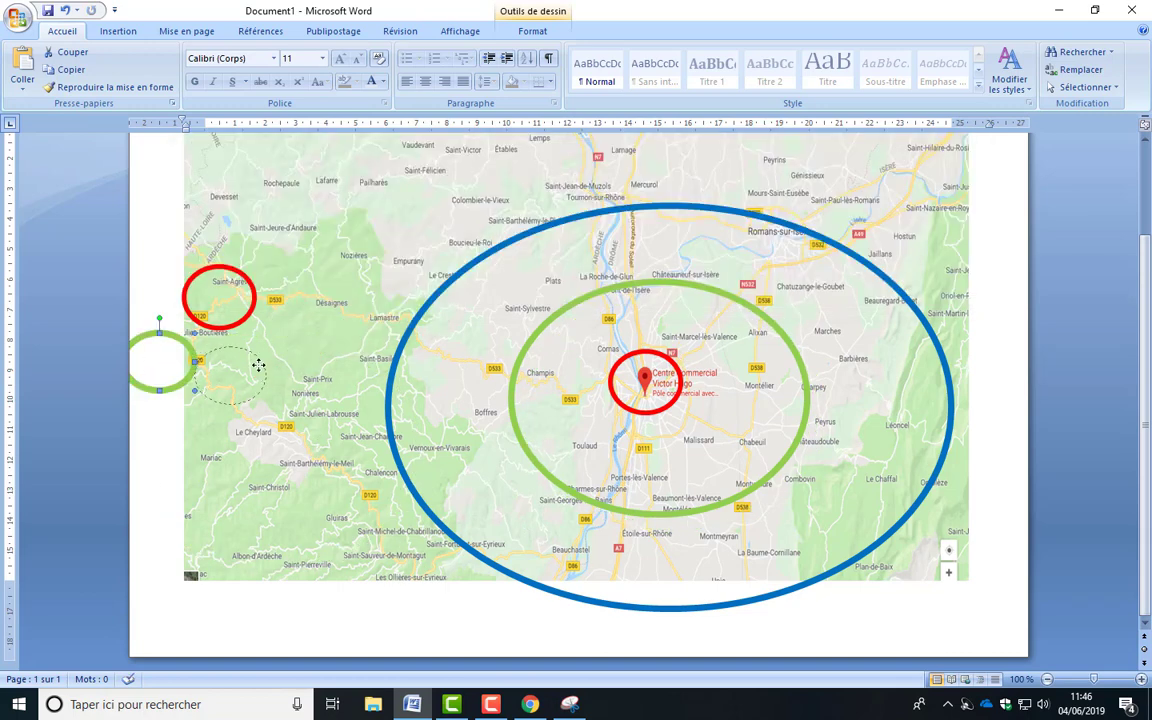
{"action": "left_click_drag", "start_coordinate": [258, 365], "coordinate": [250, 370]}
Duplicate the blue ellipse, shrink the copy to about 3.8 cm wide and 2.9 cm high, and place it below the small green one
{"action": "left_click", "coordinate": [898, 291]}
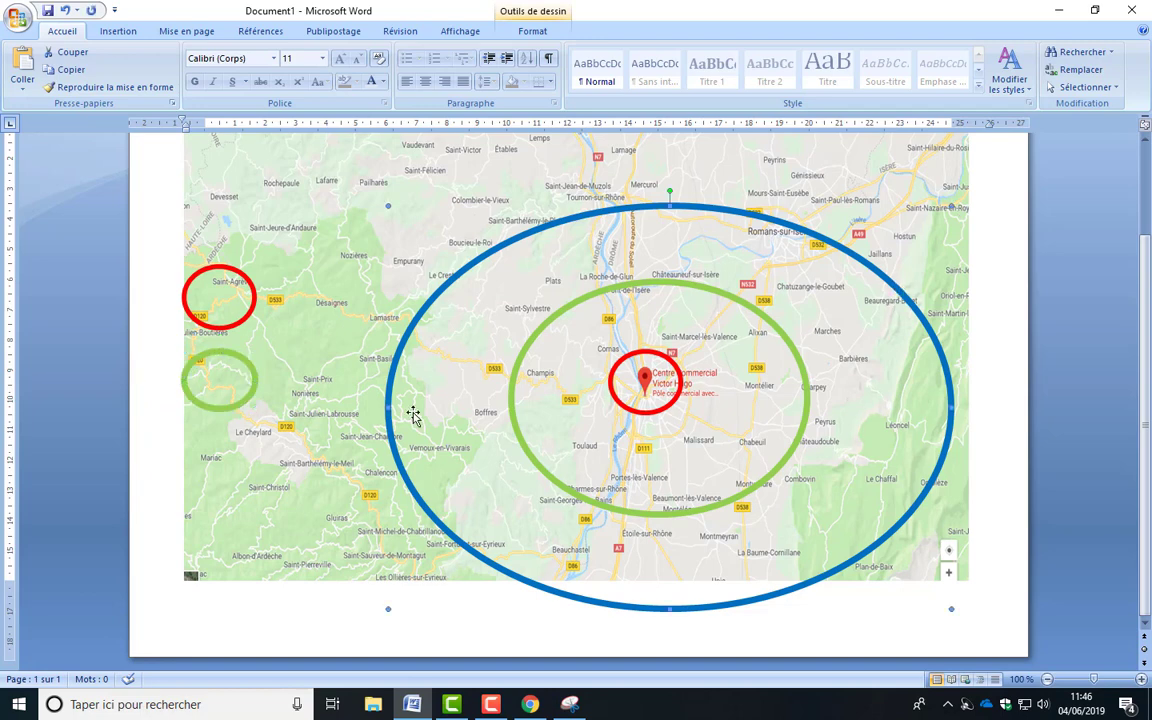
{"action": "left_click", "coordinate": [362, 466]}
{"action": "key", "text": "ctrl+v"}
{"action": "left_click_drag", "start_coordinate": [713, 223], "coordinate": [457, 340]}
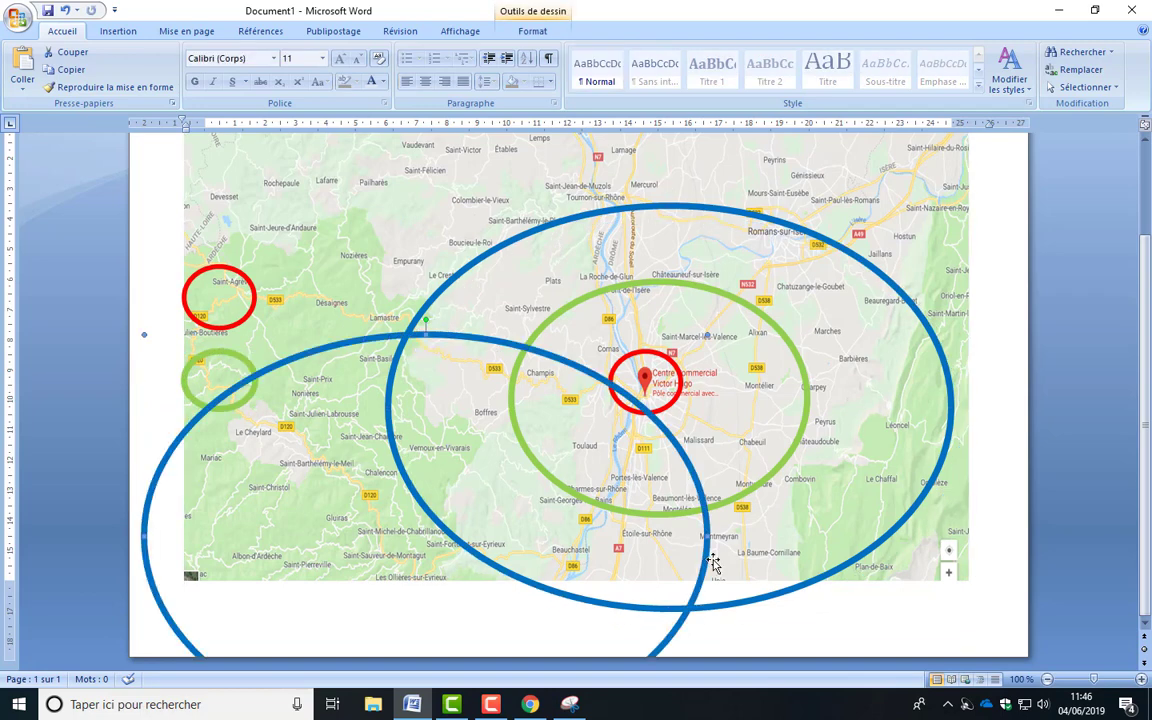
{"action": "left_click_drag", "start_coordinate": [713, 563], "coordinate": [334, 447]}
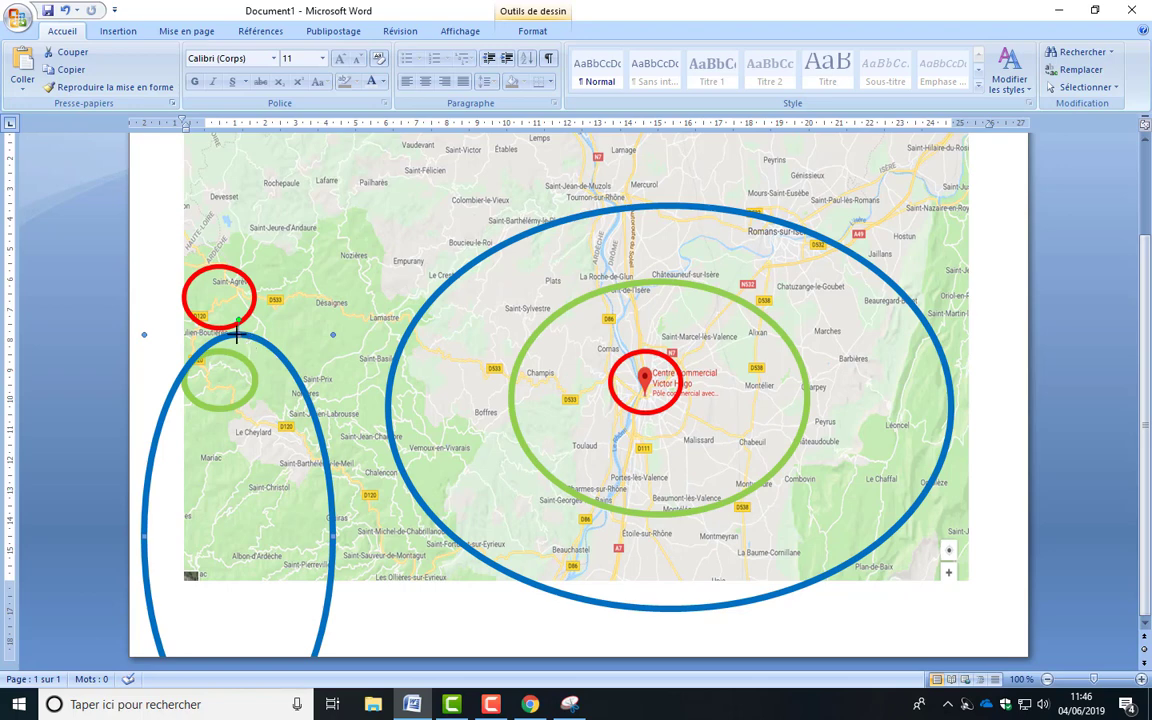
{"action": "left_click_drag", "start_coordinate": [237, 334], "coordinate": [285, 420]}
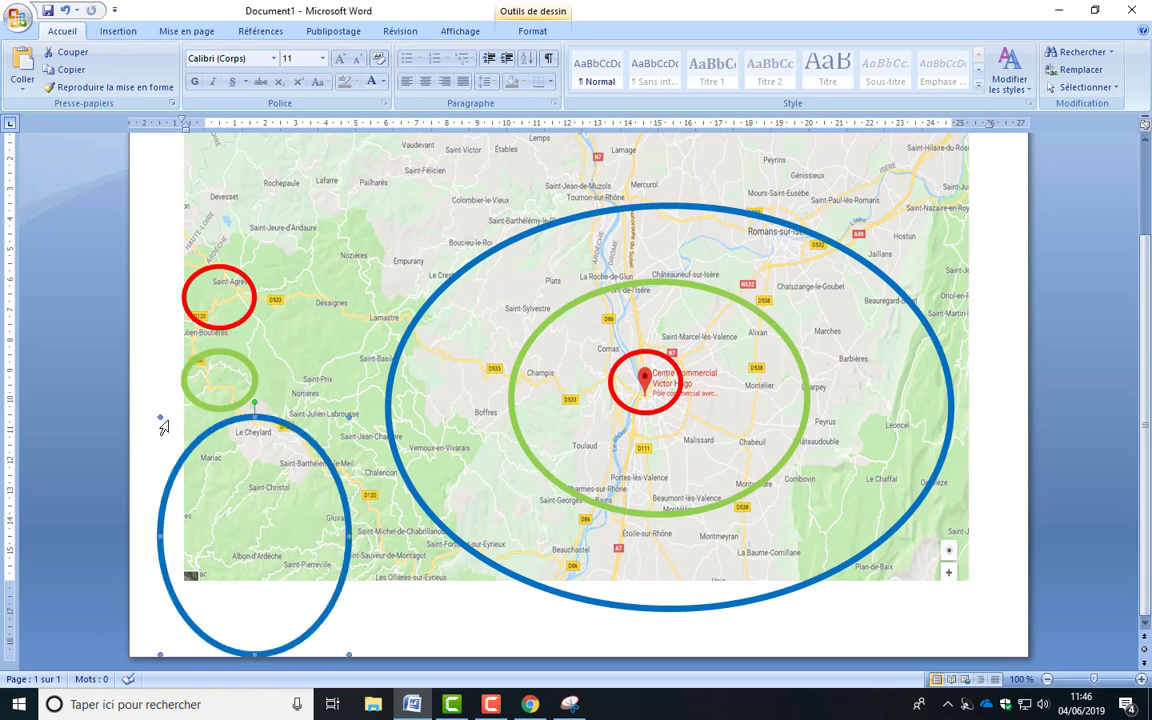
{"action": "left_click_drag", "start_coordinate": [160, 414], "coordinate": [242, 432]}
{"action": "left_click", "coordinate": [249, 514]}
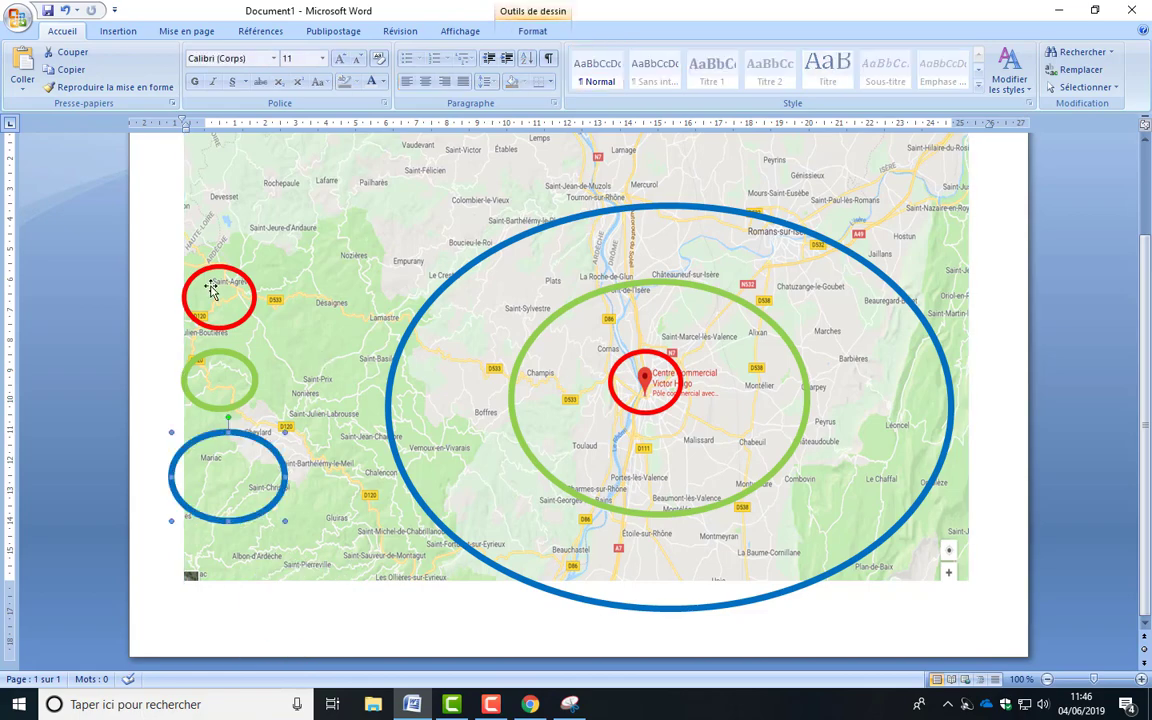
Label the red legend ellipse "Zone primaire" and enlarge it to about 3.2 cm wide and 2.8 cm high
{"action": "left_click", "coordinate": [211, 285]}
{"action": "right_click", "coordinate": [229, 268]}
{"action": "left_click", "coordinate": [275, 332]}
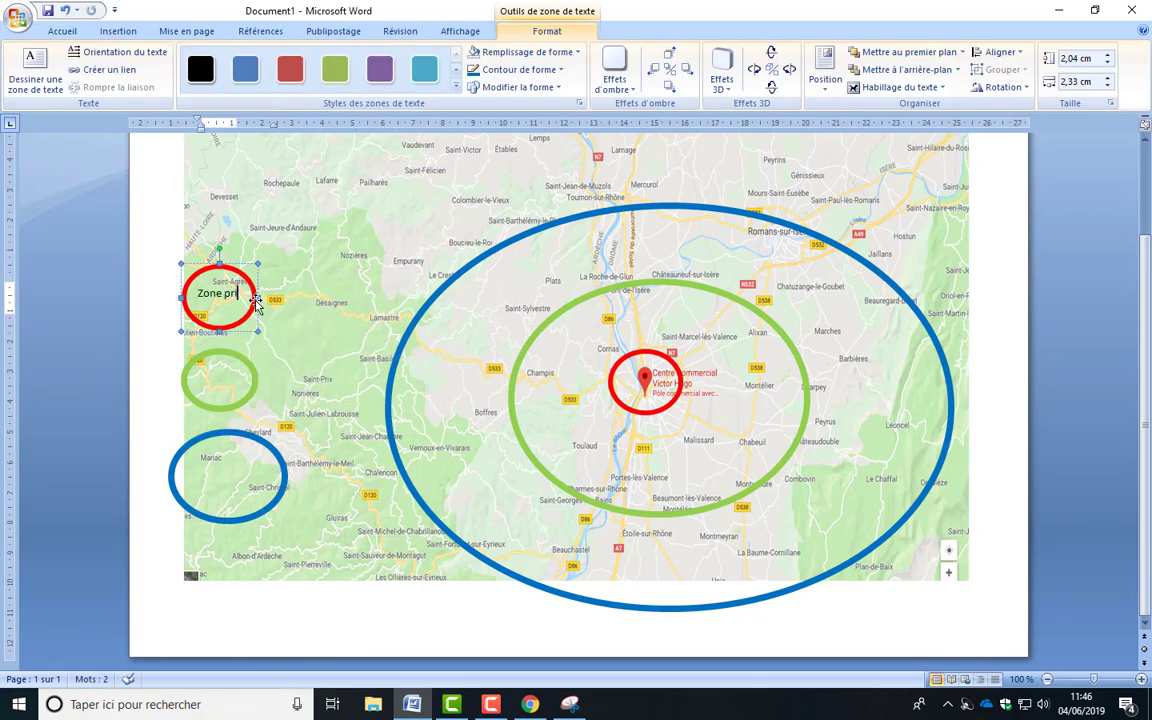
{"action": "left_click_drag", "start_coordinate": [258, 331], "coordinate": [282, 352]}
Copy the "Zone primaire" label into the small green ellipse and enlarge that ellipse to about 3.5 cm wide and 2.7 cm high
{"action": "left_click", "coordinate": [226, 380]}
{"action": "left_click", "coordinate": [248, 380]}
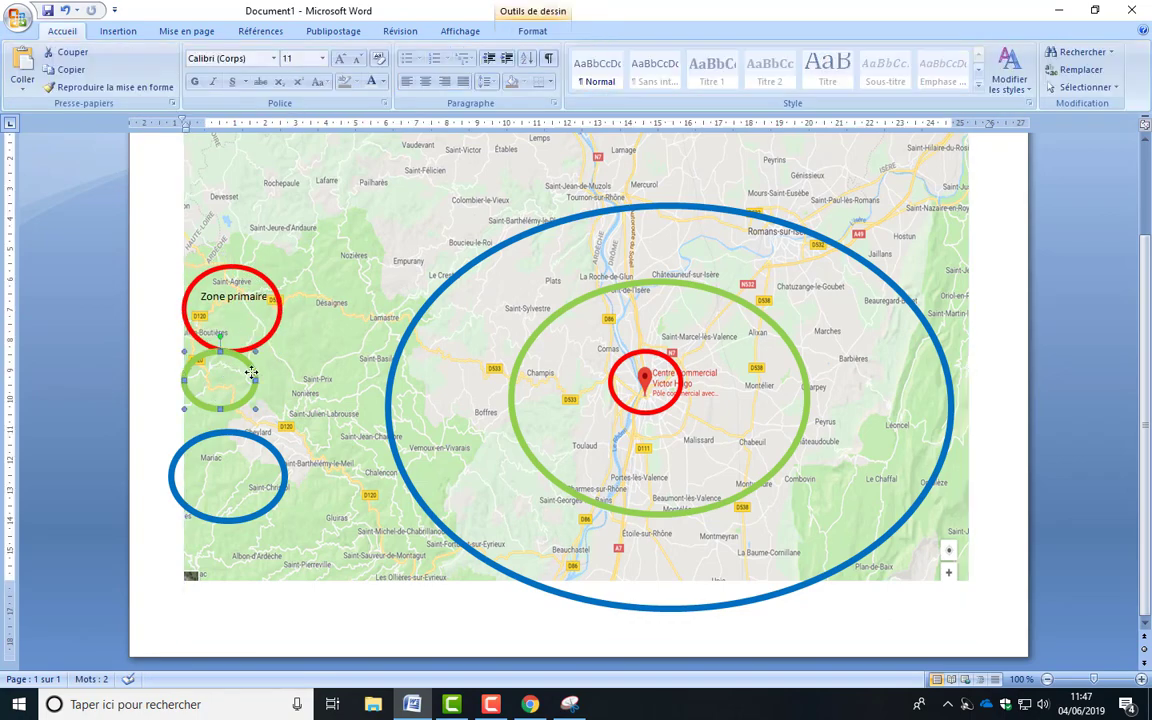
{"action": "right_click", "coordinate": [250, 376]}
{"action": "left_click", "coordinate": [297, 438]}
{"action": "left_click", "coordinate": [218, 376]}
{"action": "left_click_drag", "start_coordinate": [203, 297], "coordinate": [268, 303]}
{"action": "key", "text": "ctrl+c"}
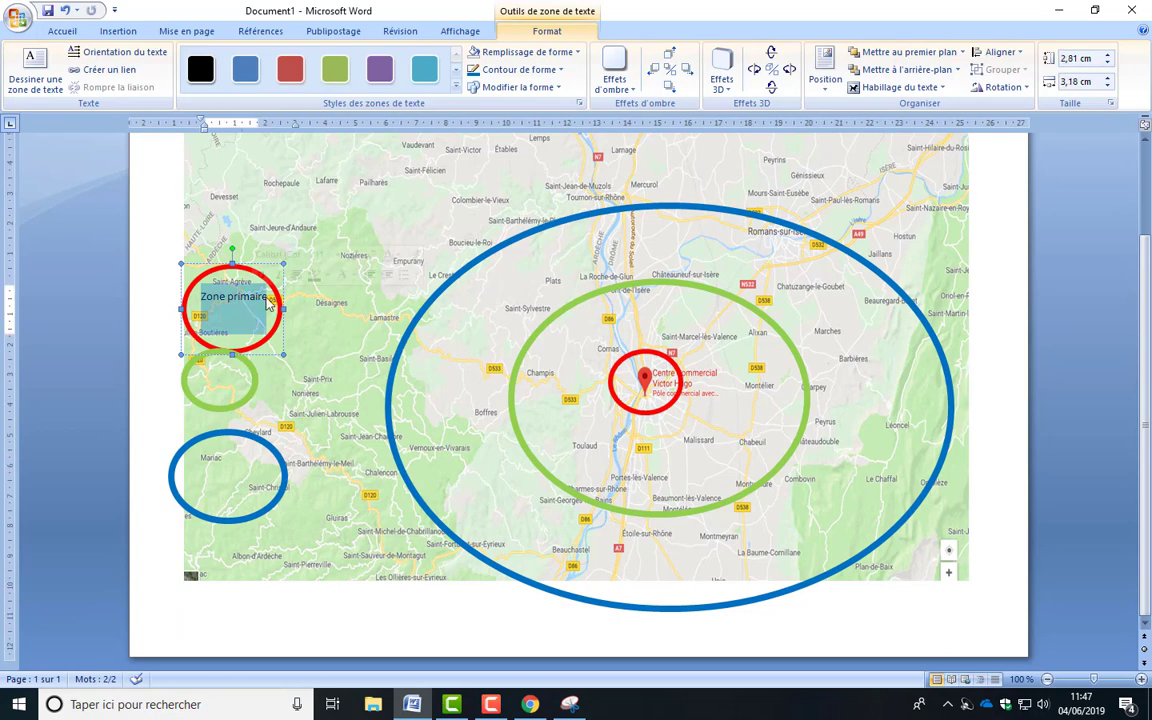
{"action": "left_click", "coordinate": [241, 380]}
{"action": "key", "text": "ctrl+v"}
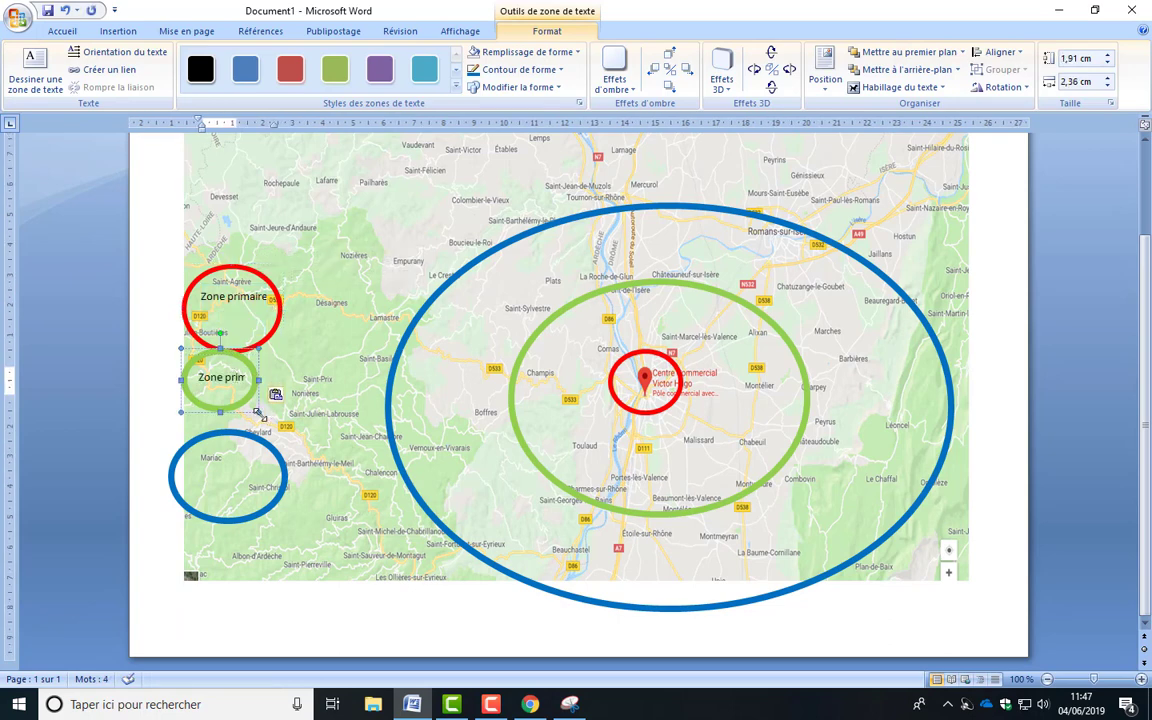
{"action": "left_click_drag", "start_coordinate": [285, 427], "coordinate": [292, 435]}
Change the small green ellipse's label to "Zone secondaire" and enlarge the ellipse to about 4.4 cm wide and 3.7 cm high
{"action": "left_click", "coordinate": [236, 383]}
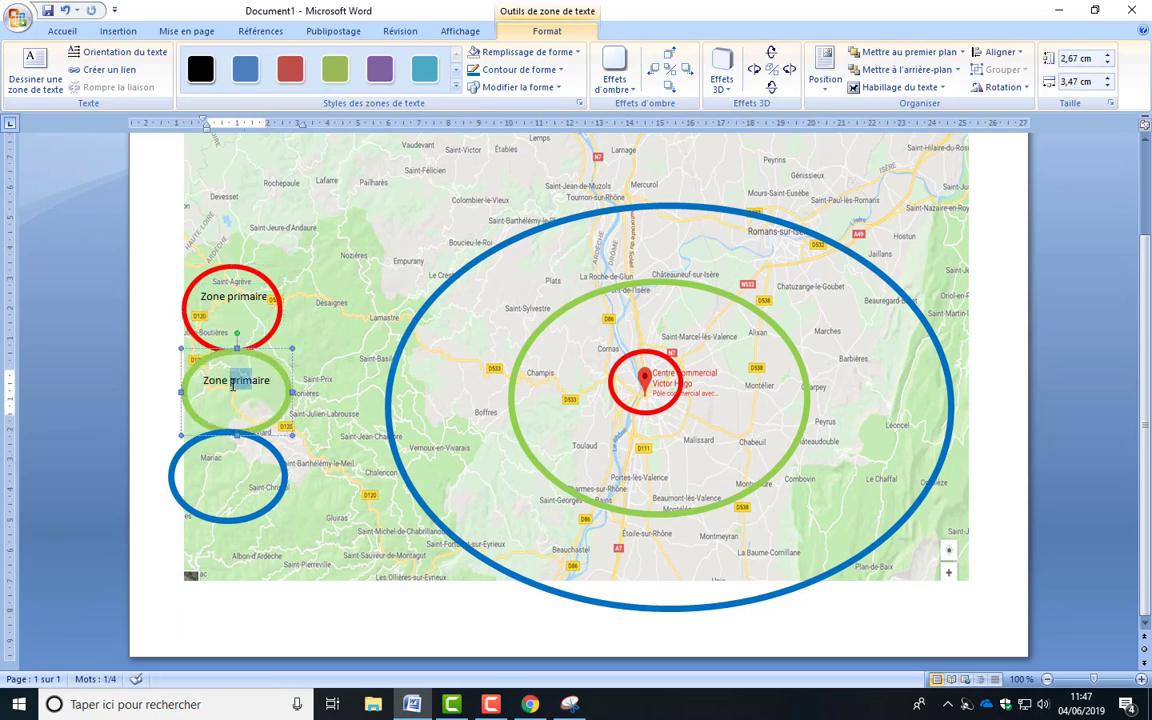
{"action": "type", "text": "second"}
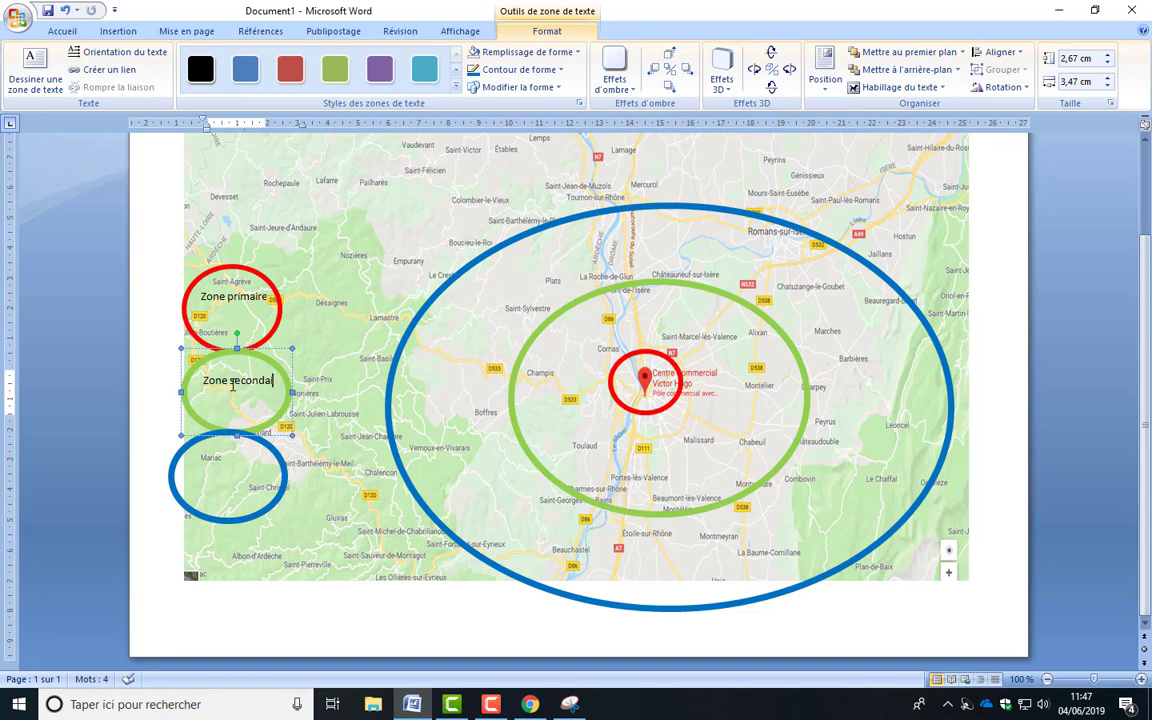
{"action": "left_click_drag", "start_coordinate": [295, 437], "coordinate": [319, 467]}
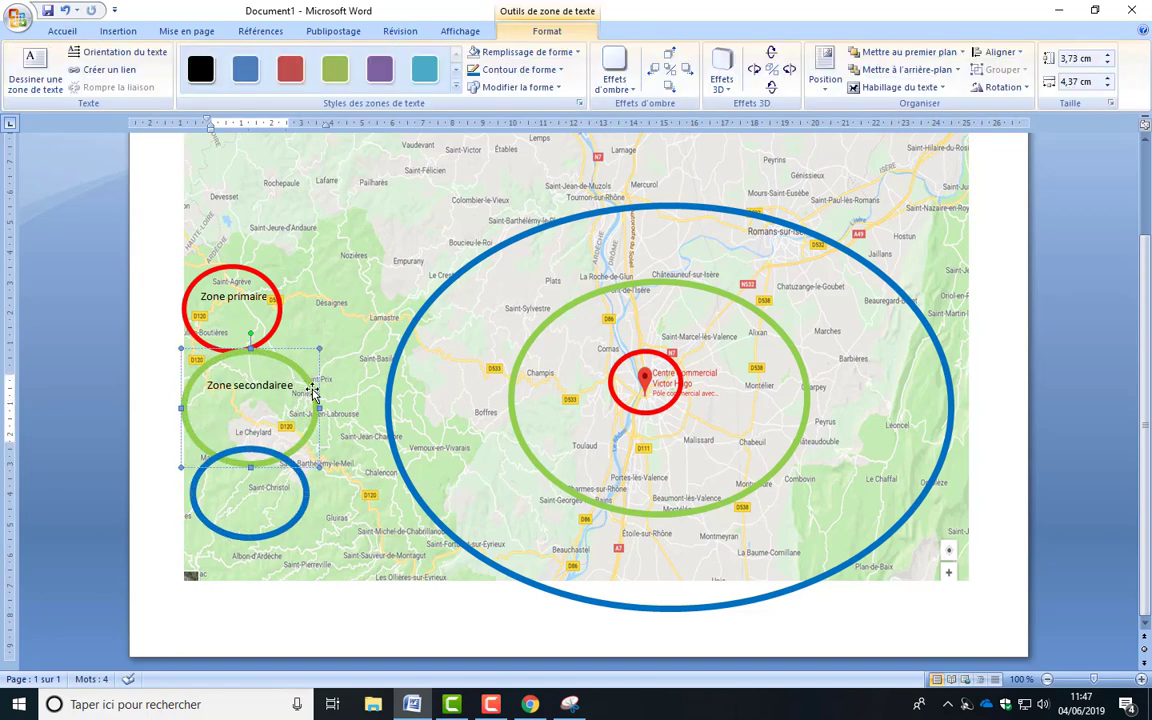
Move the small blue and green ellipses down so the three legend ellipses no longer overlap
{"action": "left_click_drag", "start_coordinate": [292, 528], "coordinate": [275, 587]}
{"action": "left_click_drag", "start_coordinate": [267, 467], "coordinate": [250, 495]}
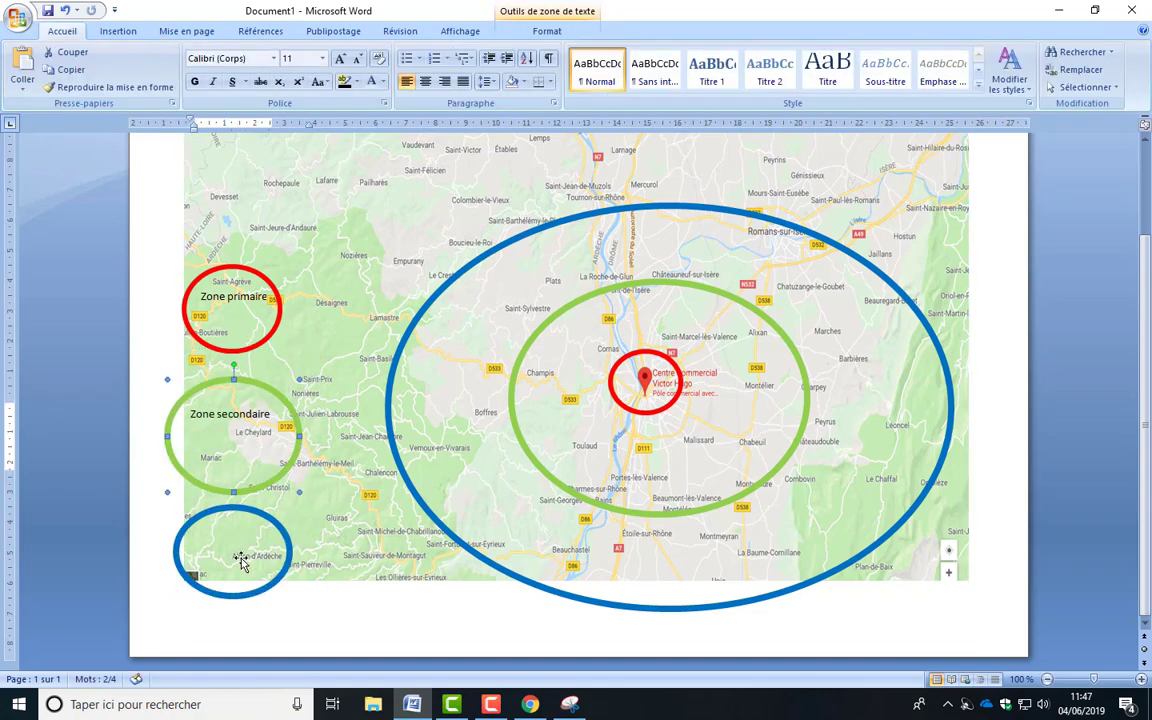
Paste the copied label into the small blue ellipse and change it to "Zone tertiaire"
{"action": "left_click", "coordinate": [257, 522]}
{"action": "right_click", "coordinate": [250, 510]}
{"action": "left_click", "coordinate": [305, 571]}
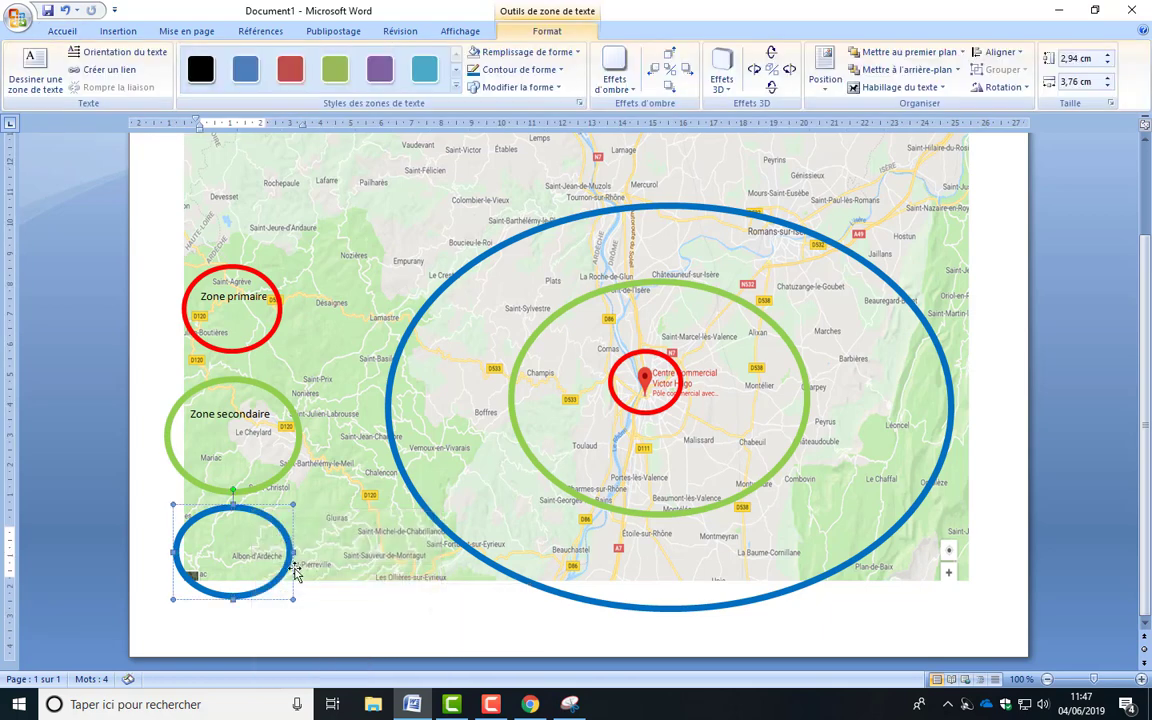
{"action": "key", "text": "ctrl+v"}
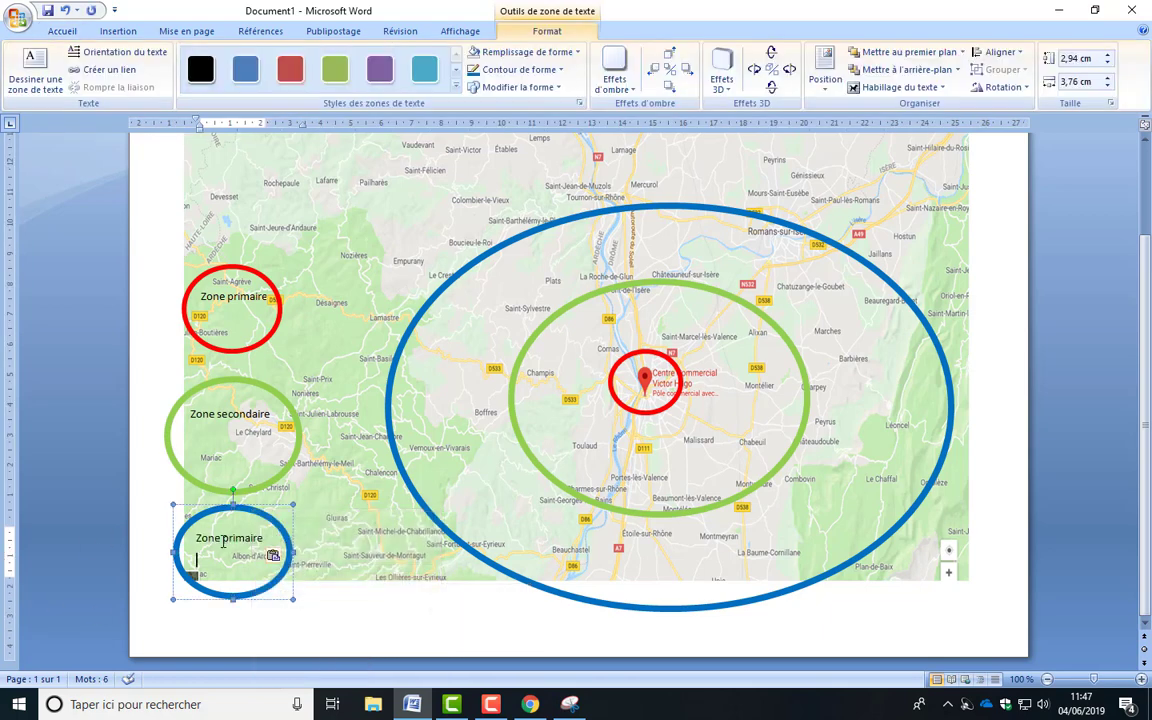
{"action": "double_click", "coordinate": [224, 540]}
{"action": "type", "text": "terre"}
{"action": "left_click", "coordinate": [310, 527]}
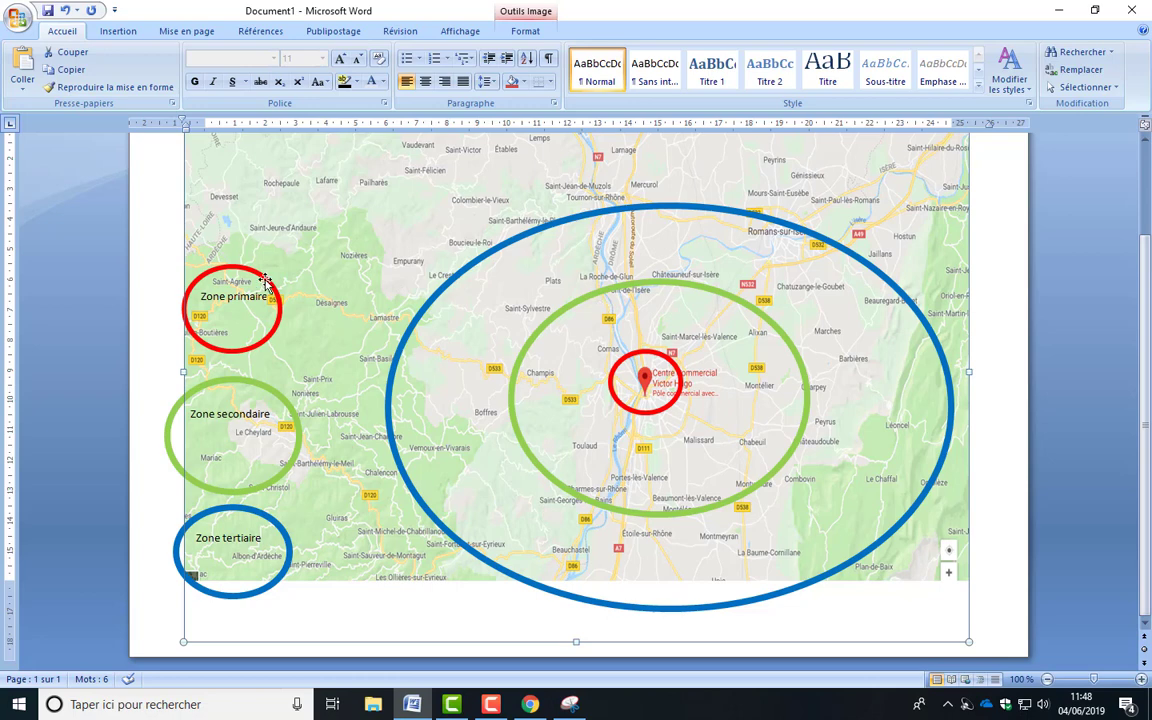
{"action": "scroll", "coordinate": [290, 283], "scroll_direction": "up", "scroll_amount": 2}
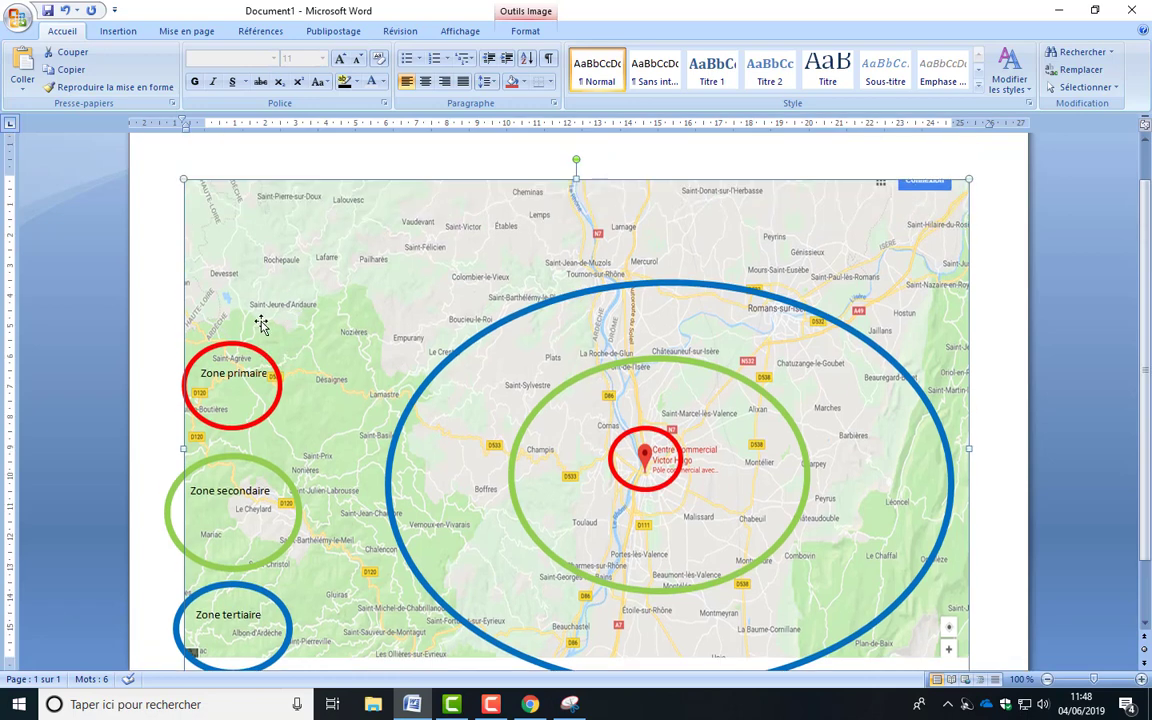